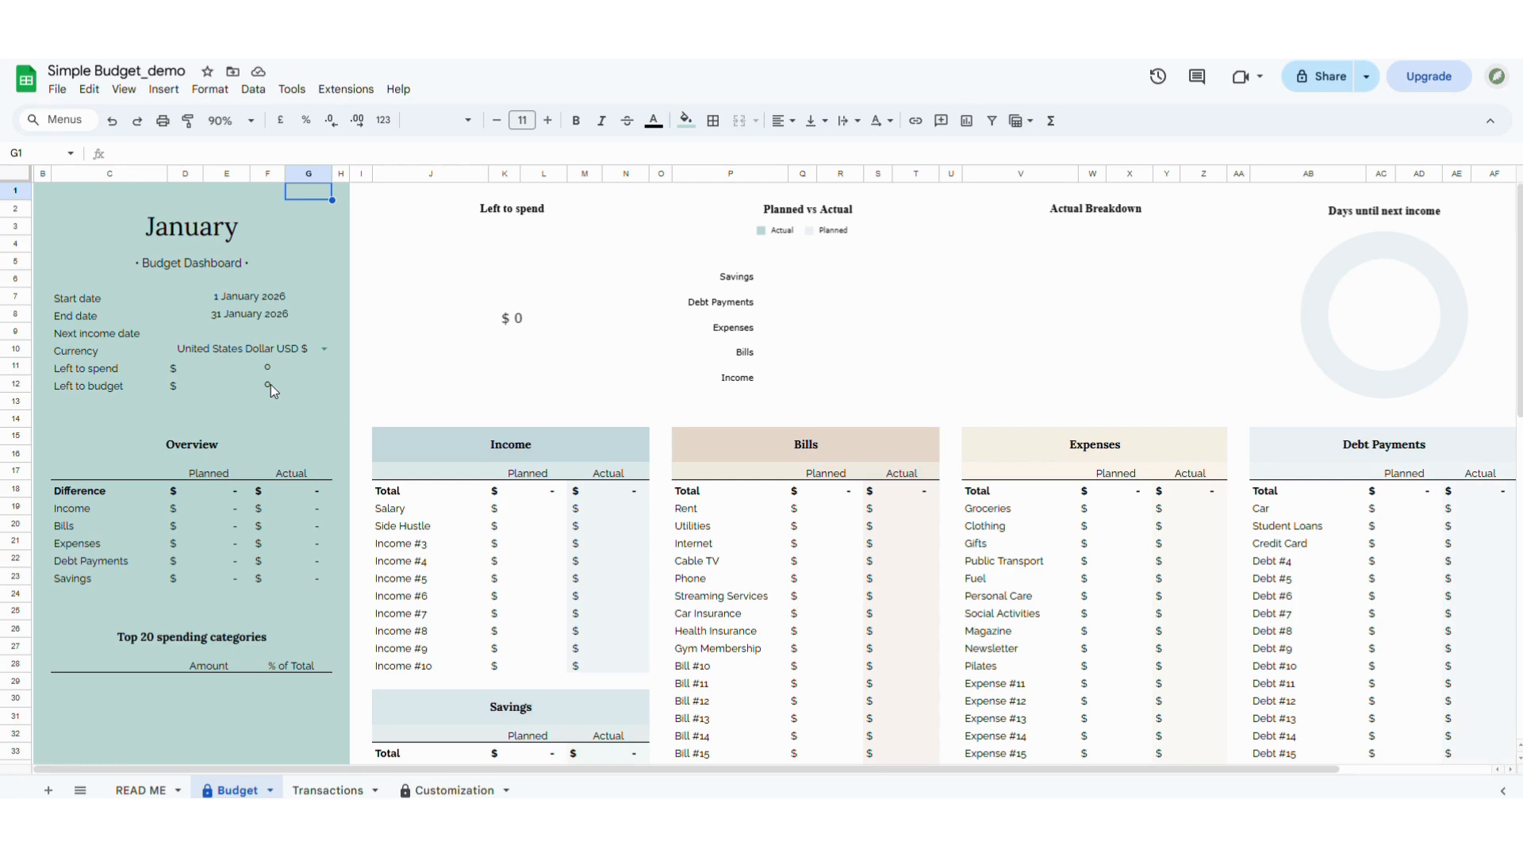
# Try to clear the protected Left to budget amount on the Budget sheet, and cancel the edit
pyautogui.click(270, 385)
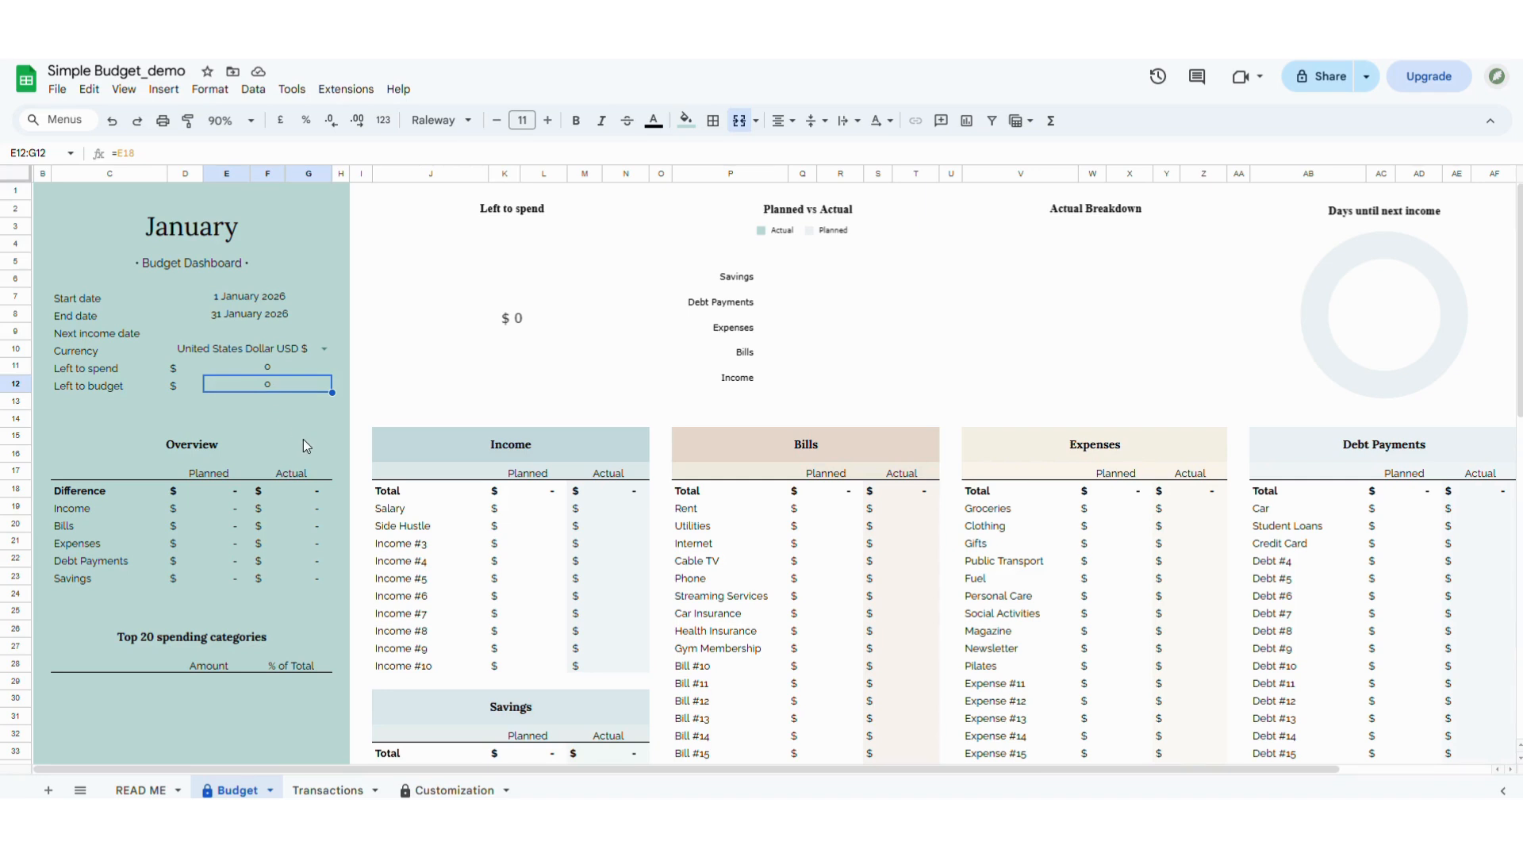
pyautogui.press('Delete')
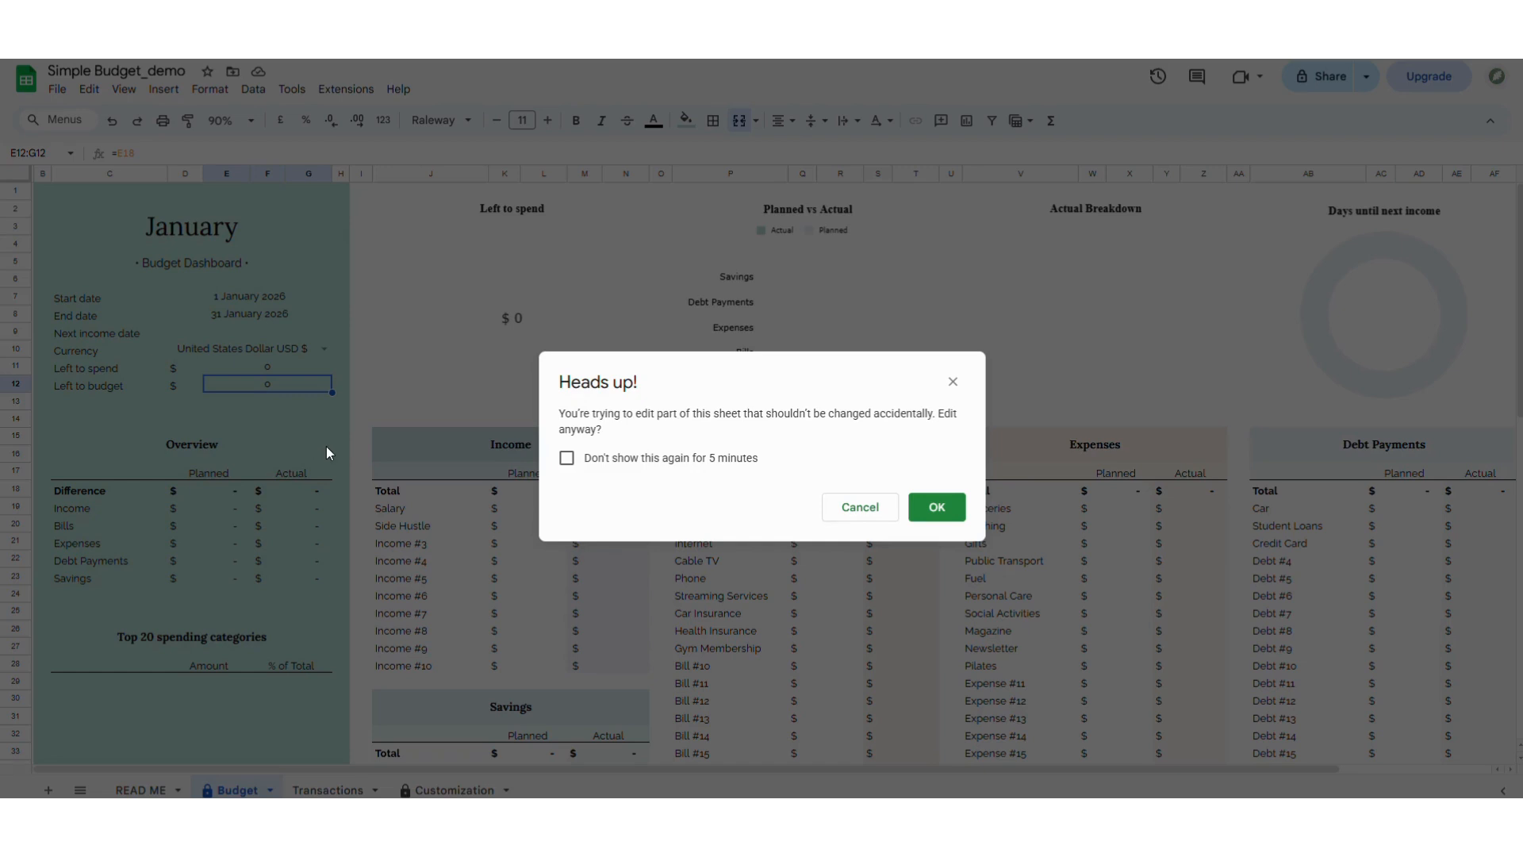
pyautogui.click(859, 512)
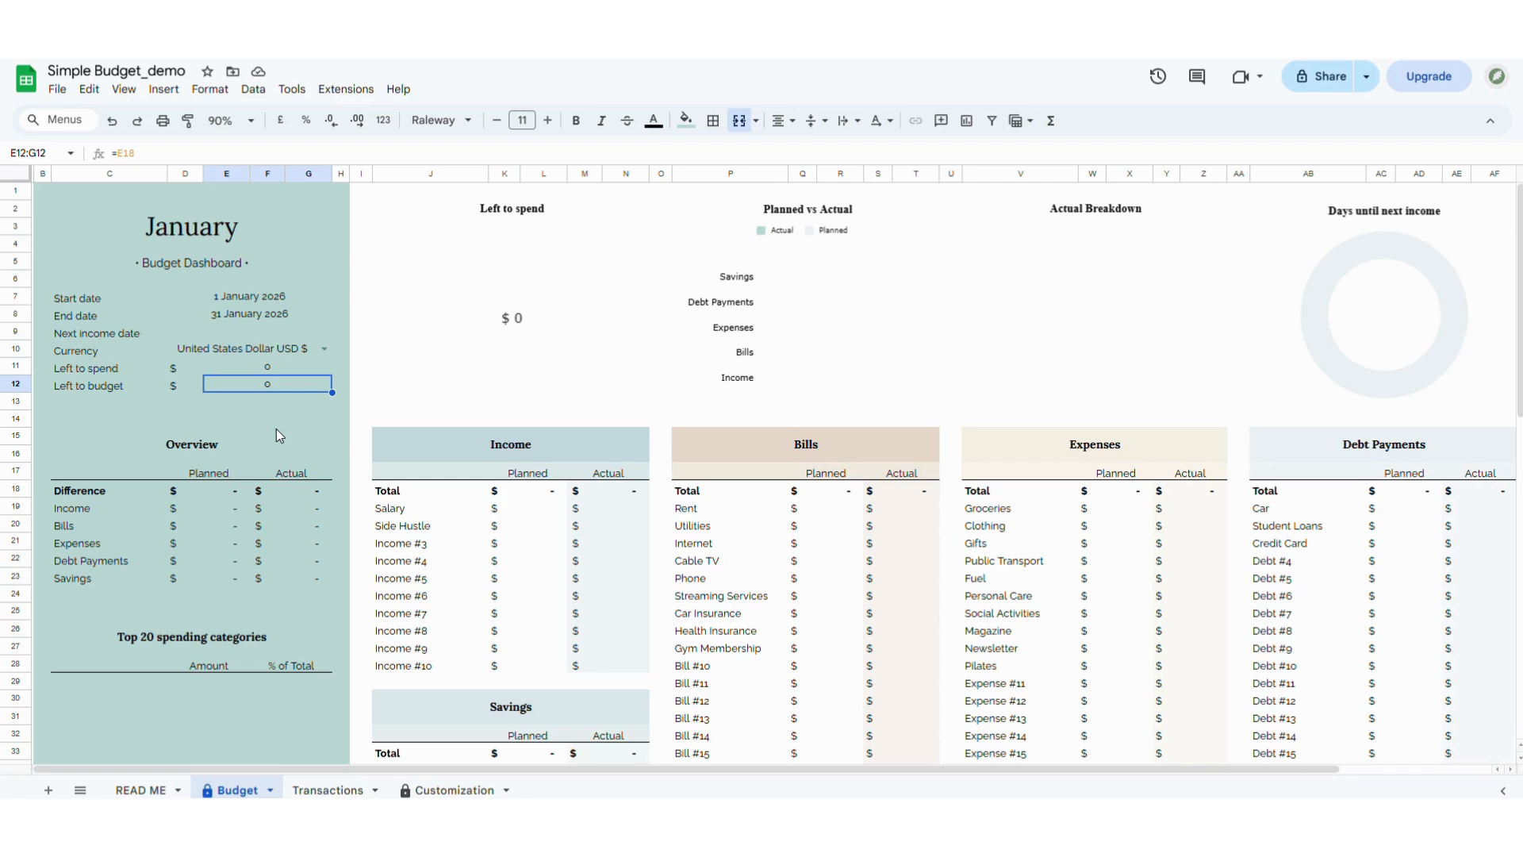
# Review the Budget sheet's protection settings and excepted ranges, and read the quick setup instructions on the READ ME sheet
pyautogui.click(254, 91)
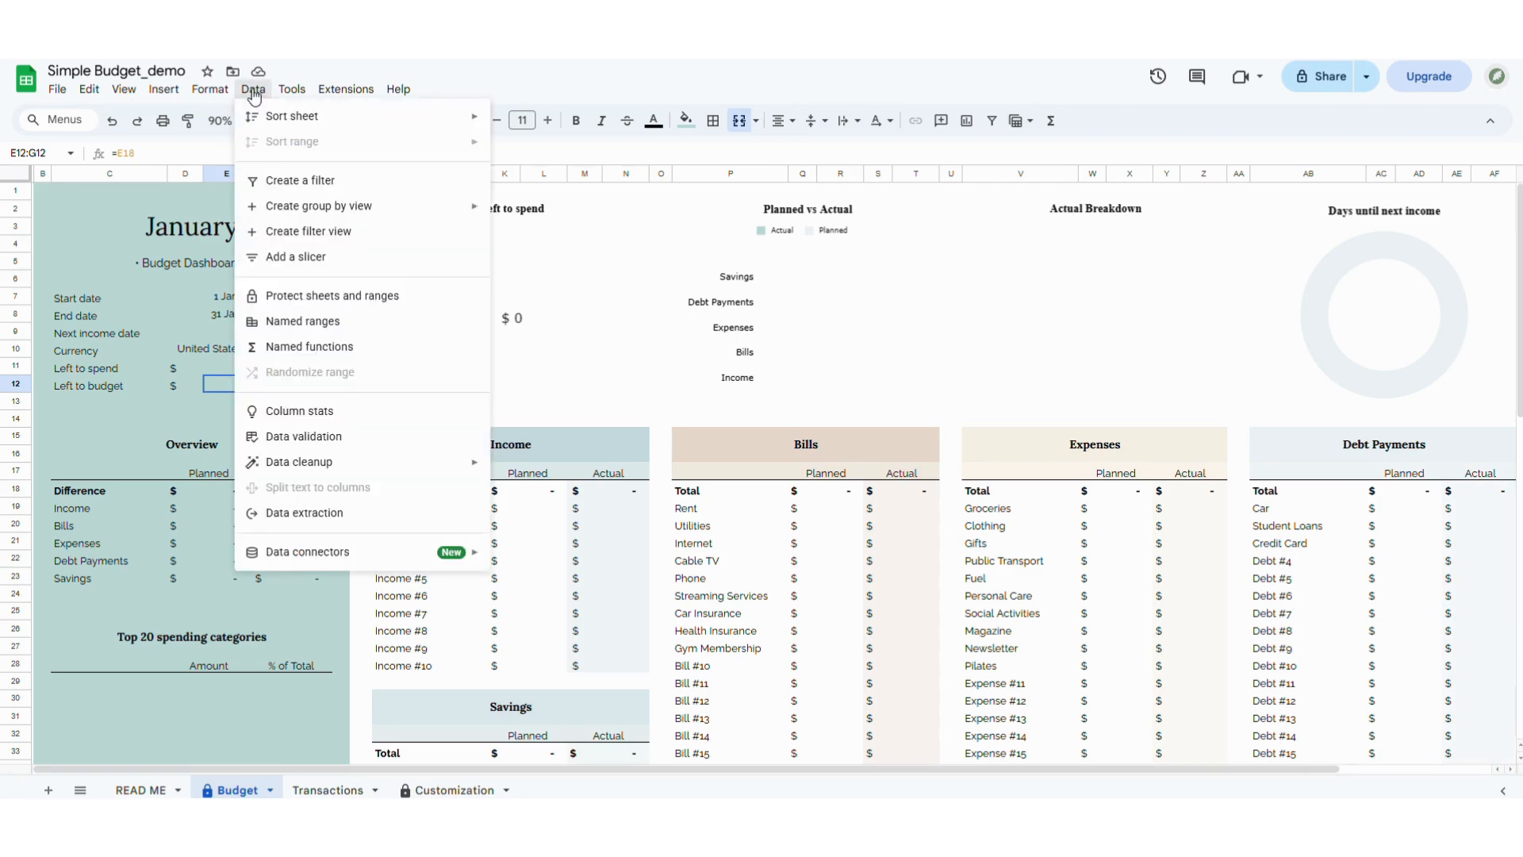
pyautogui.click(304, 298)
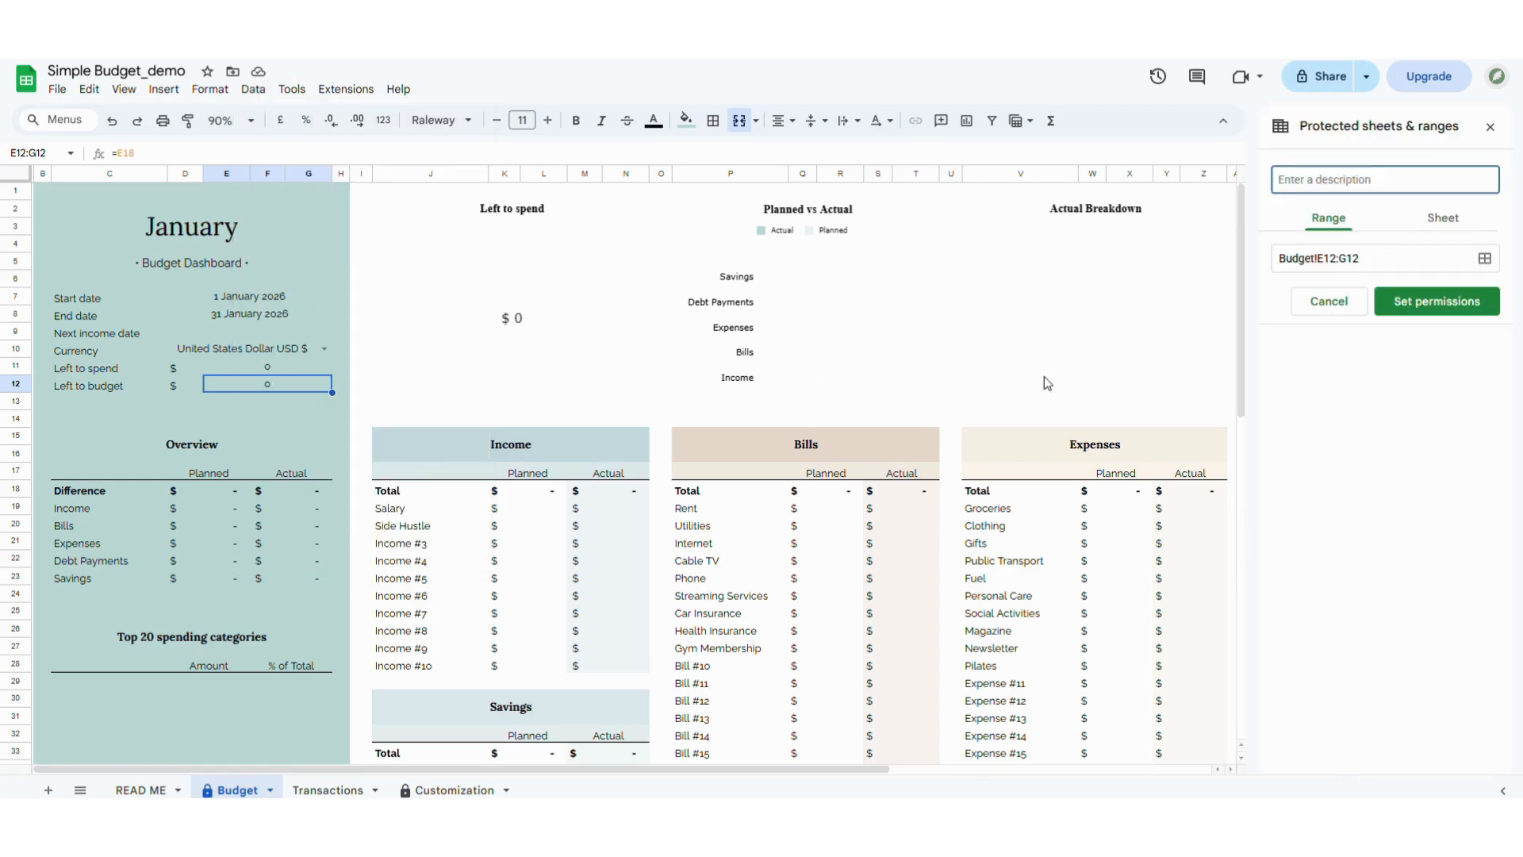
pyautogui.click(1355, 302)
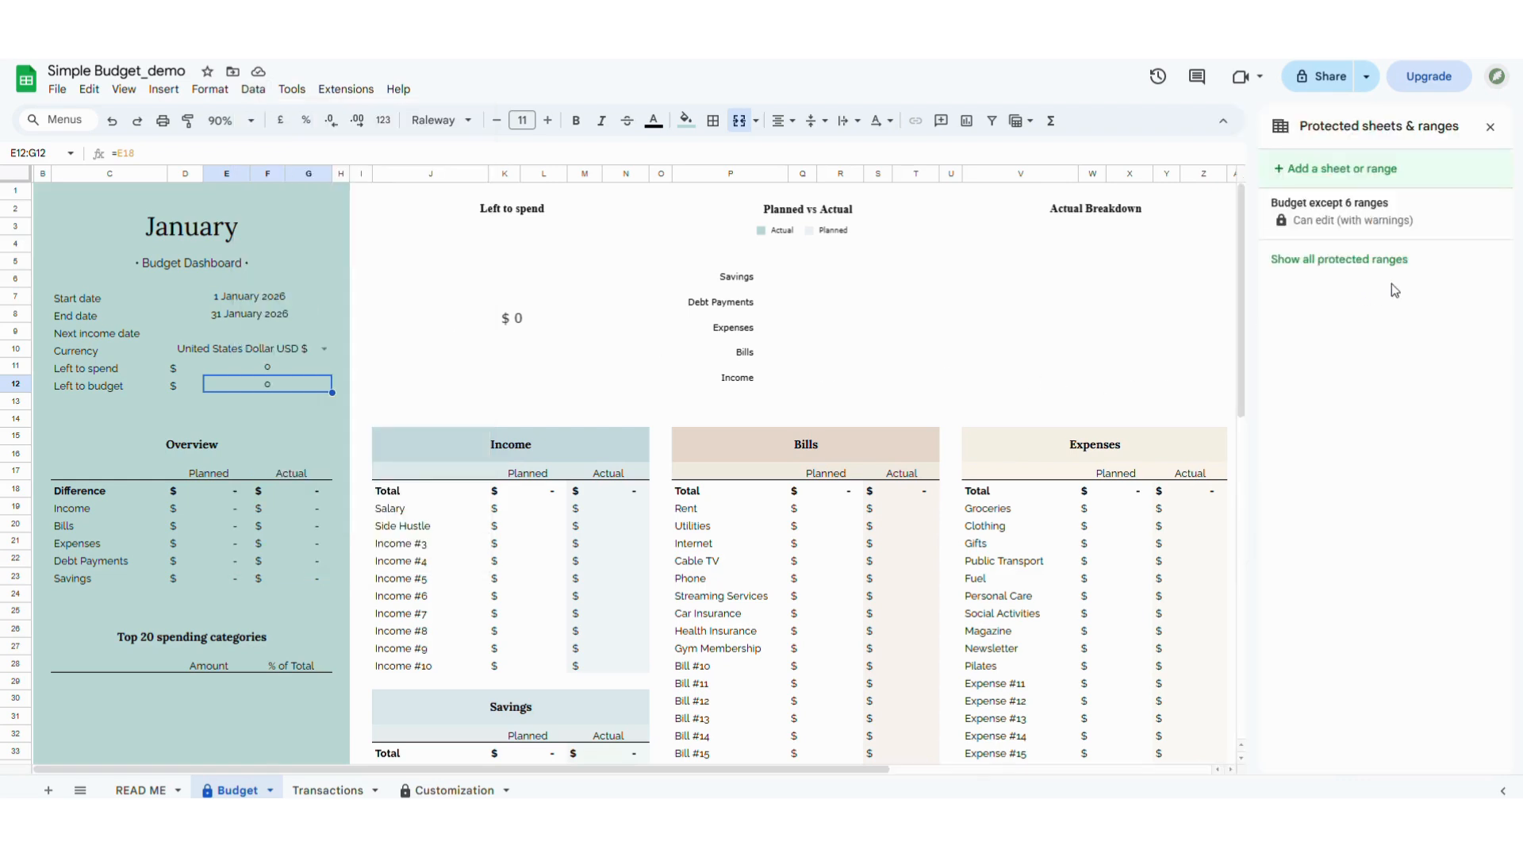
pyautogui.click(1428, 205)
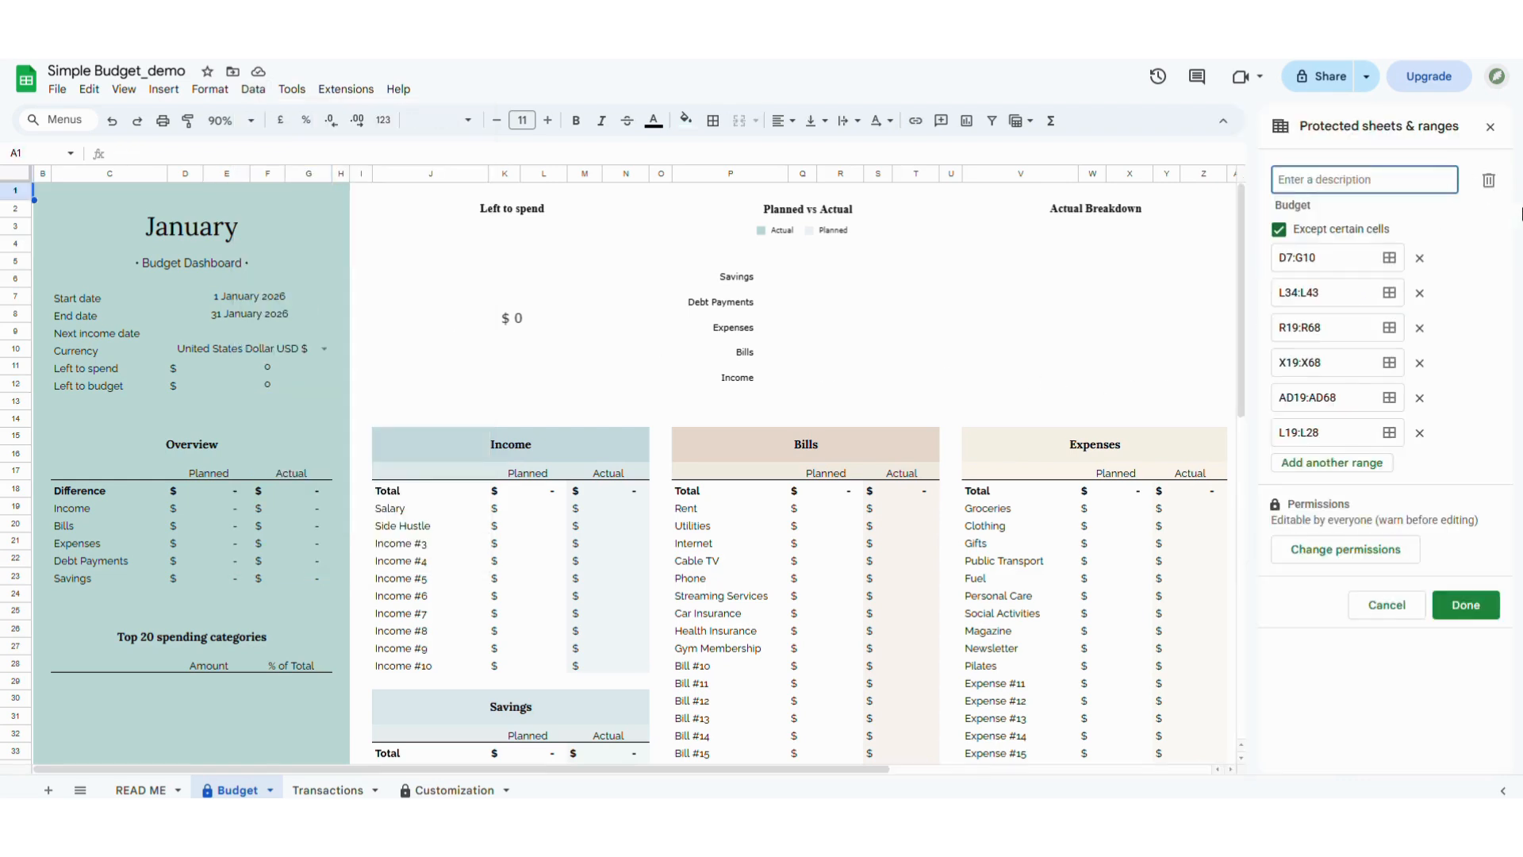
pyautogui.click(1491, 128)
pyautogui.click(1493, 128)
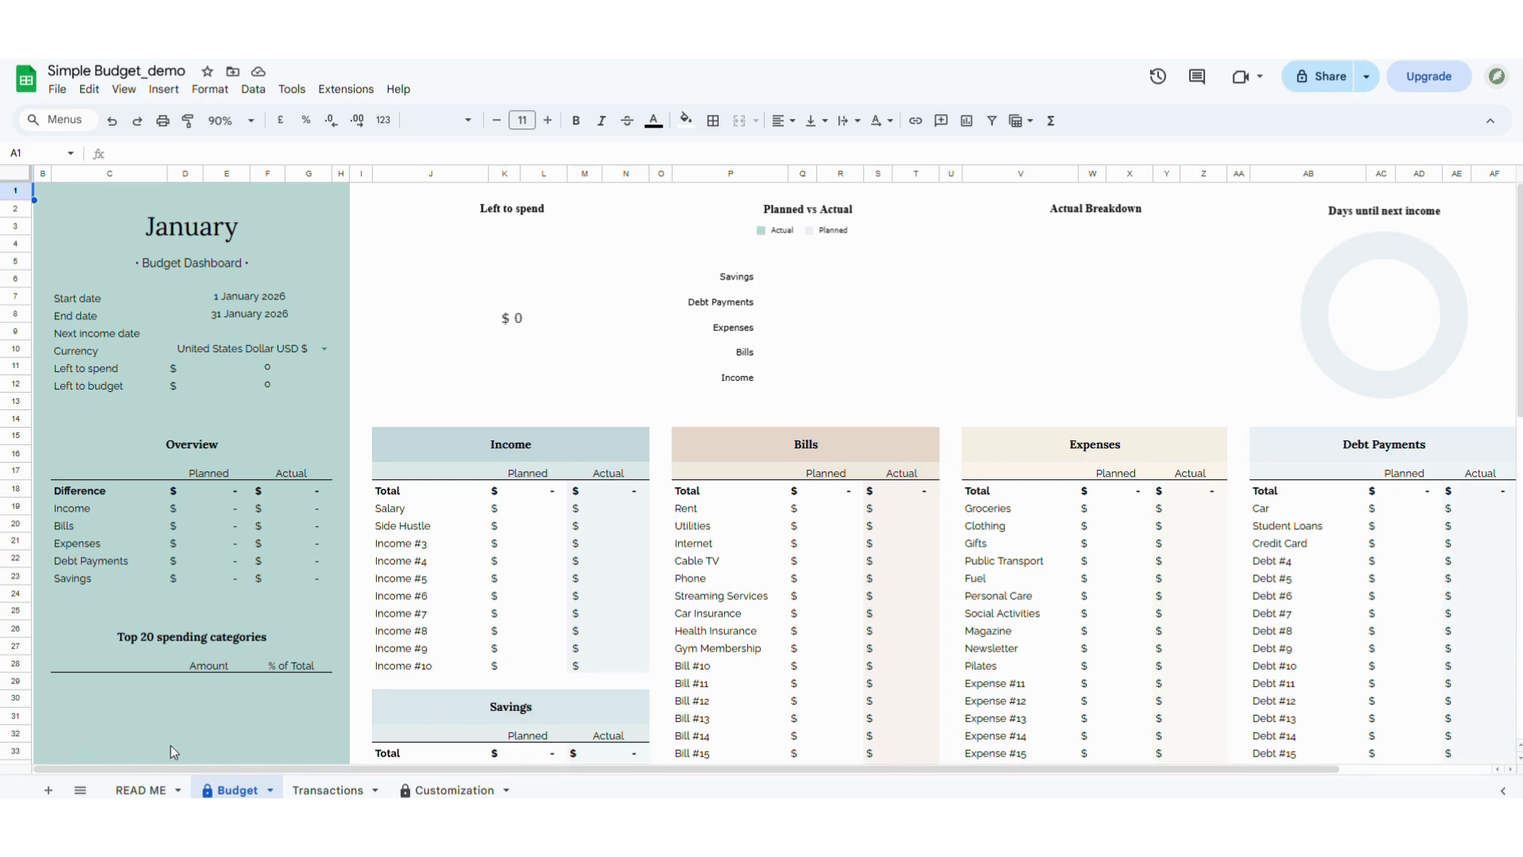
pyautogui.click(141, 790)
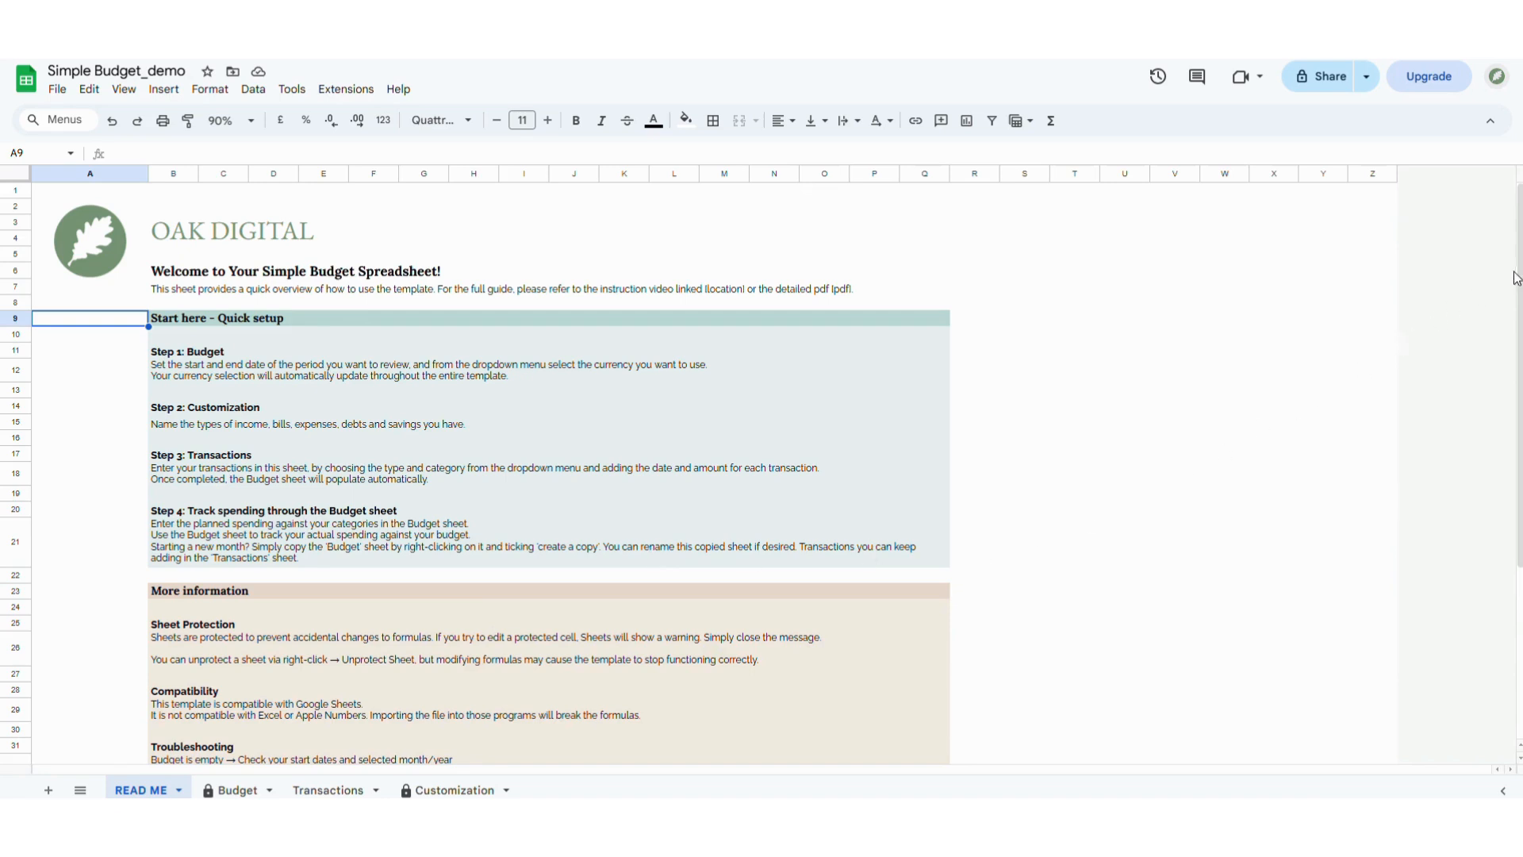
pyautogui.moveTo(1518, 281); pyautogui.dragTo(1499, 247)
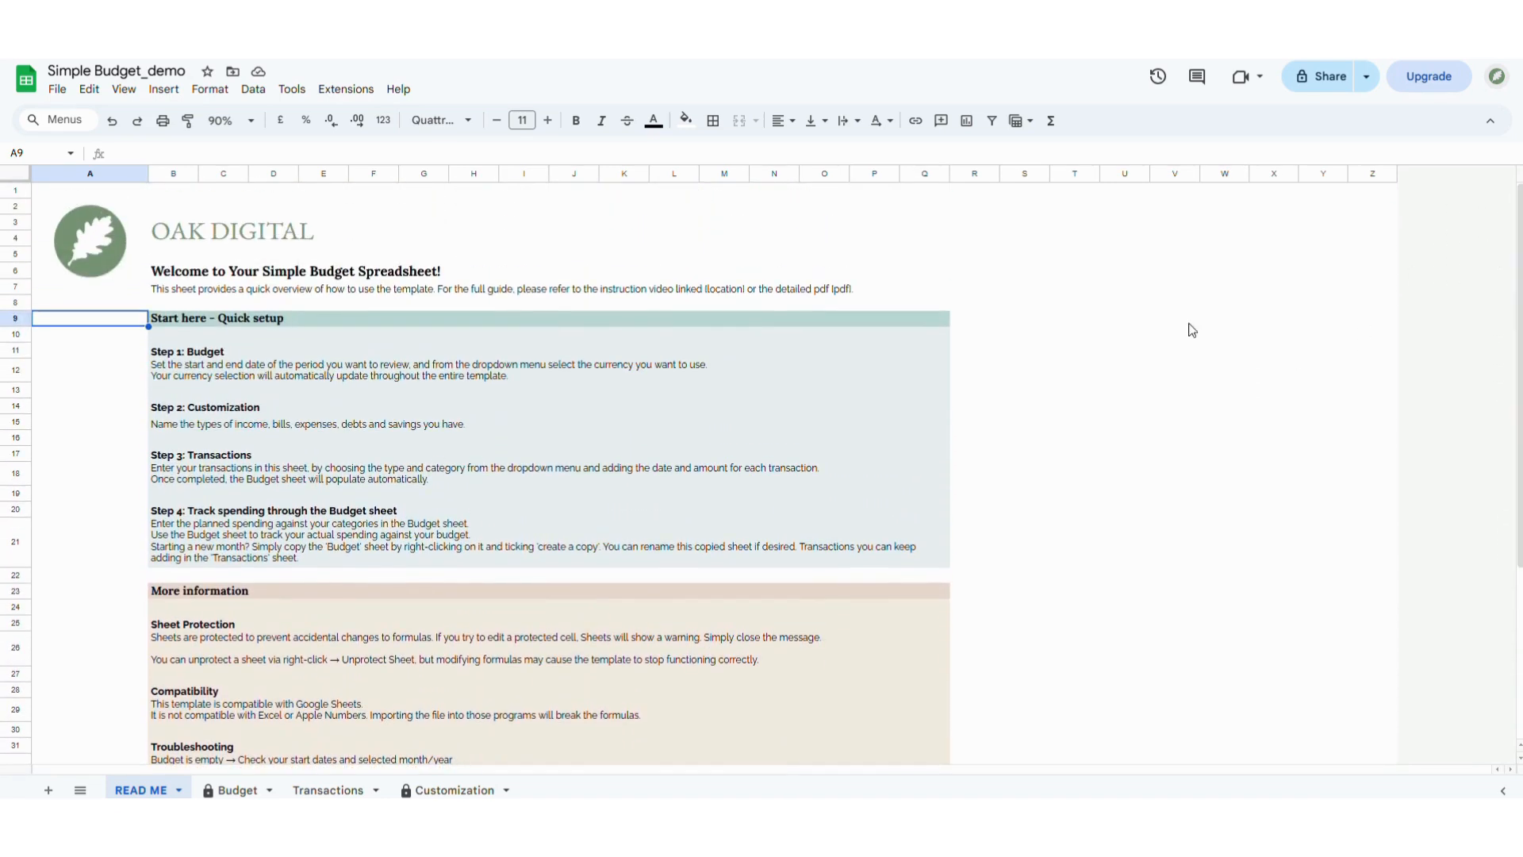
# On the Budget sheet, set the start date to 1 February 2026 and the end date to 28 February 2026
pyautogui.click(230, 790)
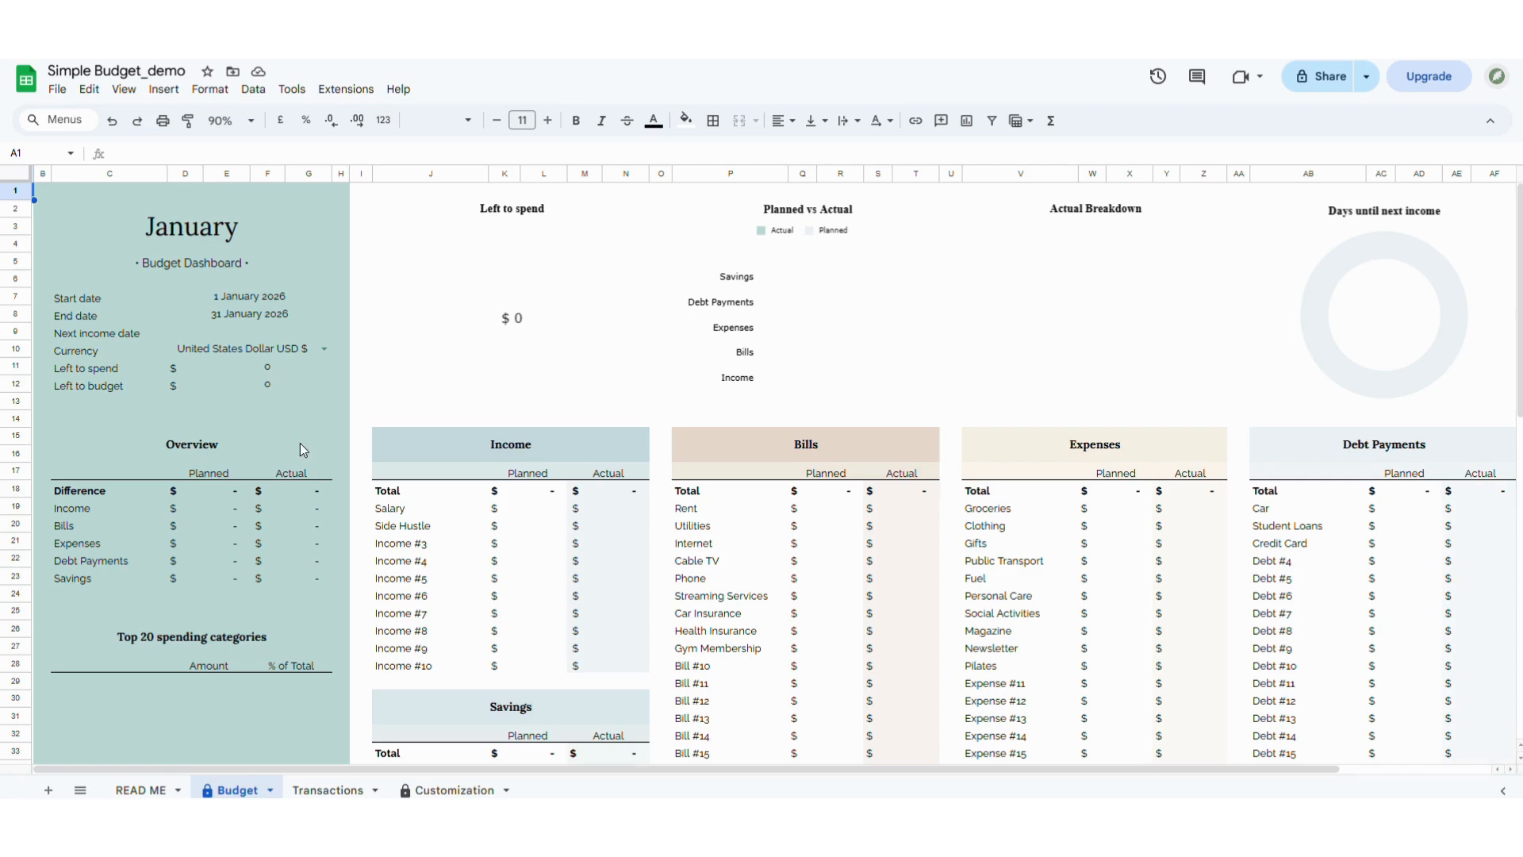
pyautogui.click(240, 299)
pyautogui.doubleClick(241, 298)
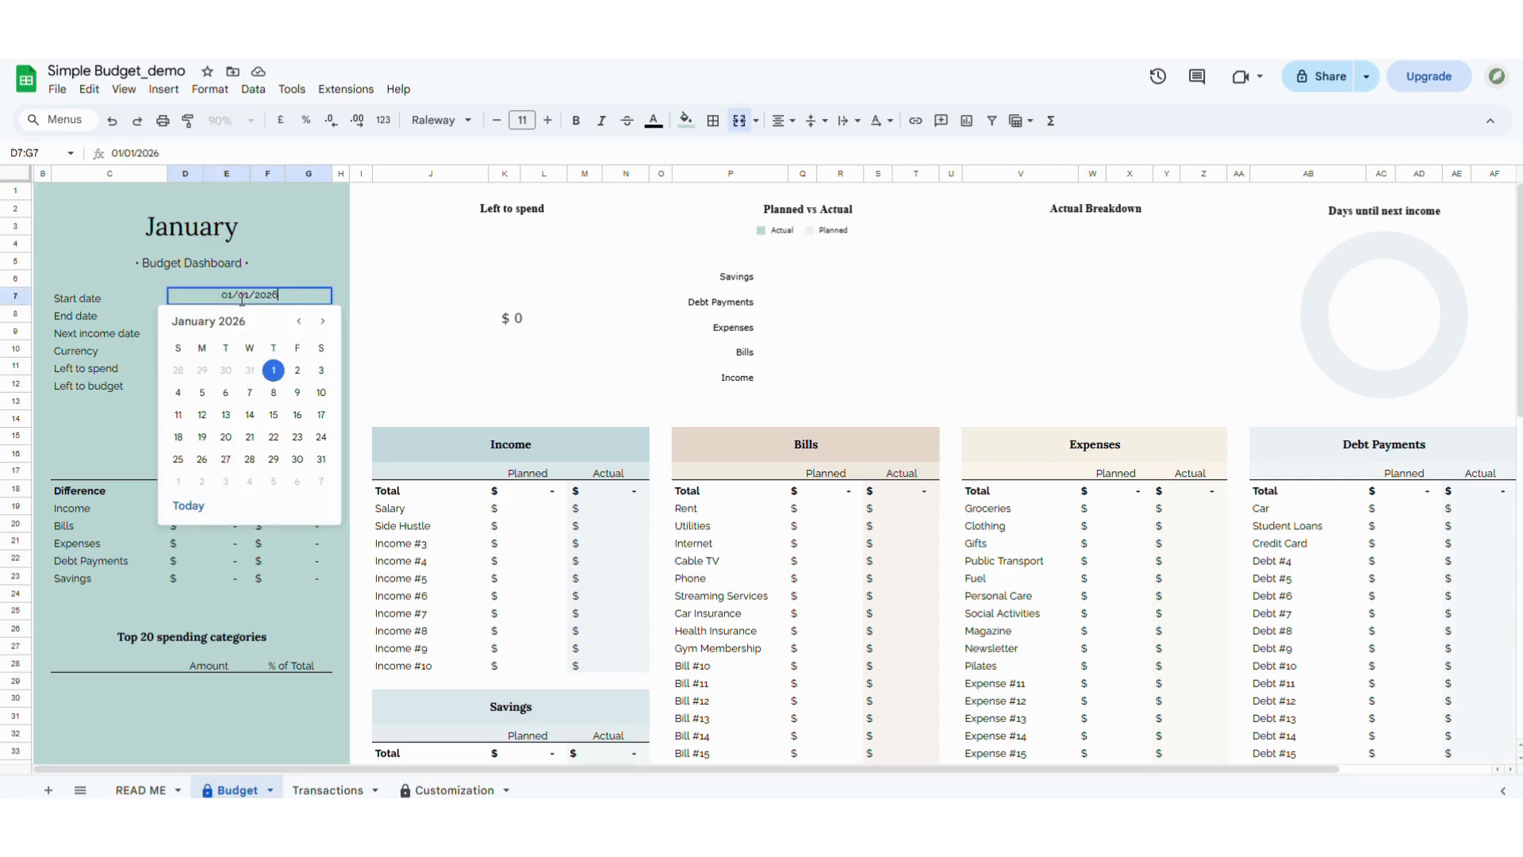
pyautogui.click(322, 320)
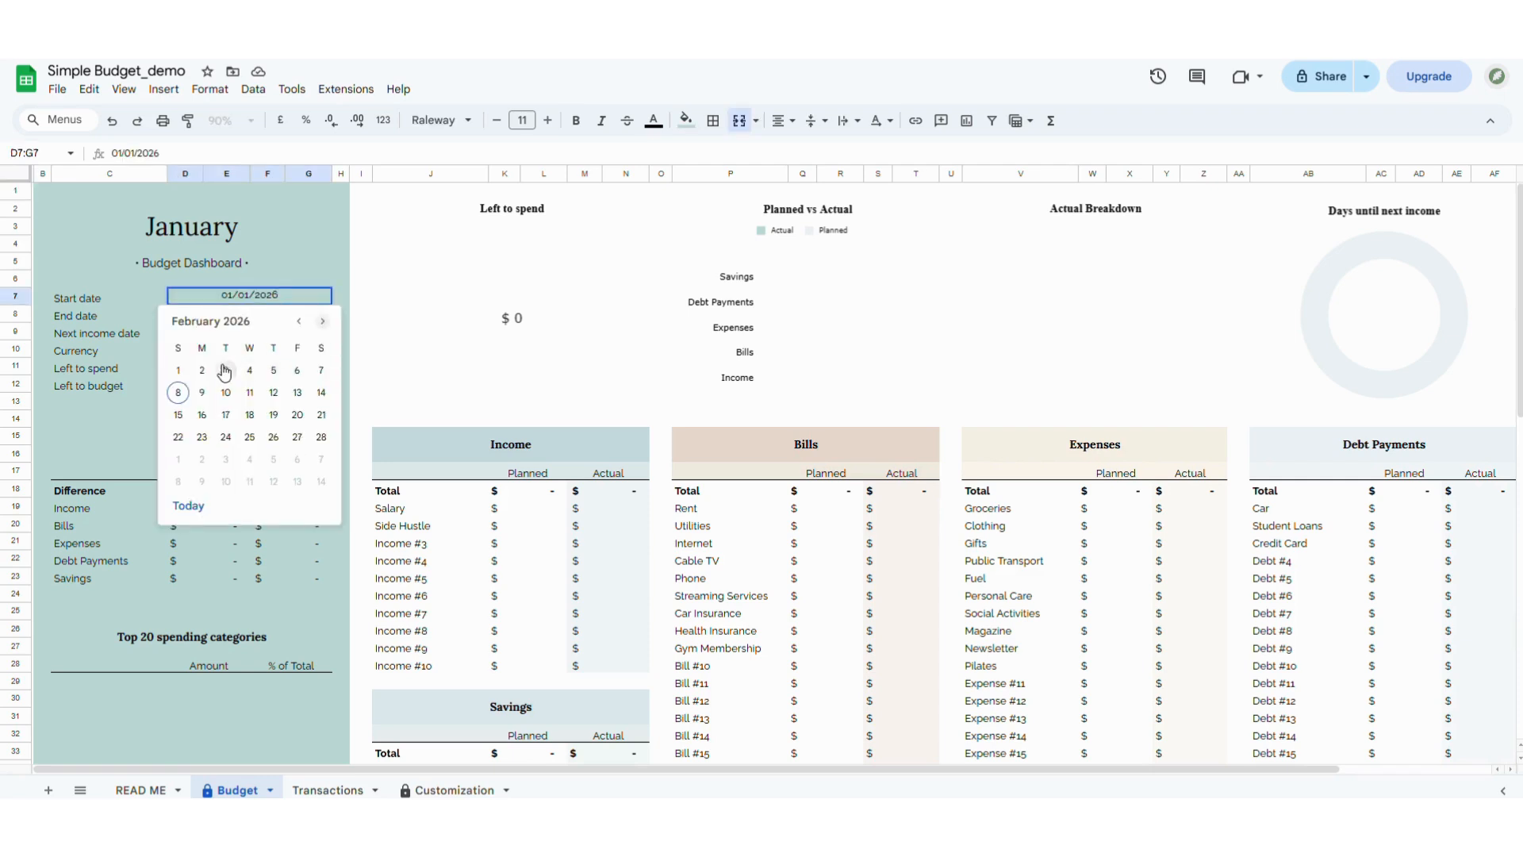
pyautogui.click(179, 371)
pyautogui.click(247, 316)
pyautogui.doubleClick(249, 313)
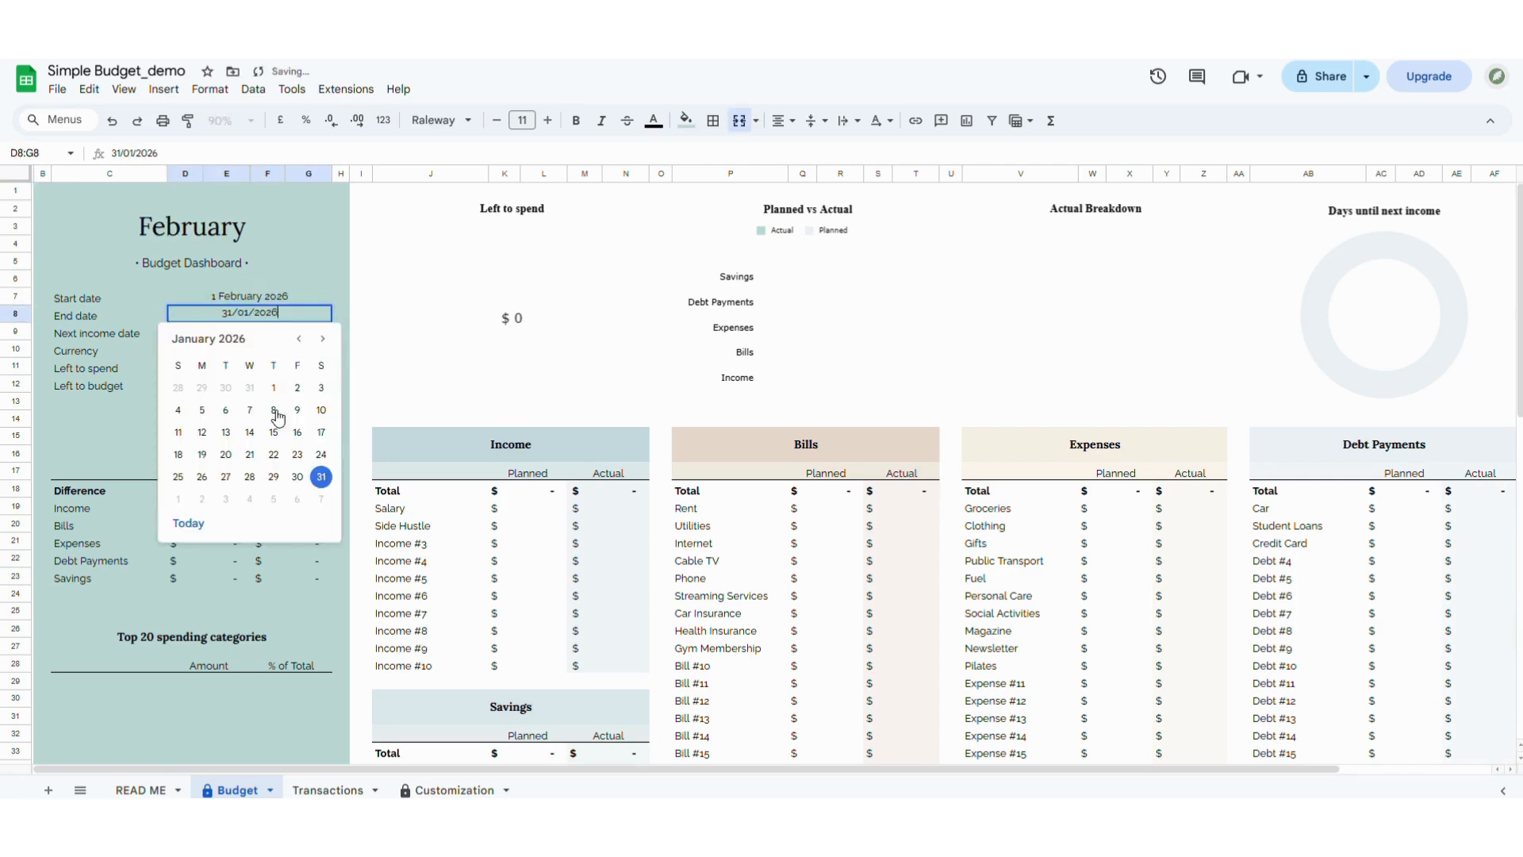
pyautogui.click(322, 339)
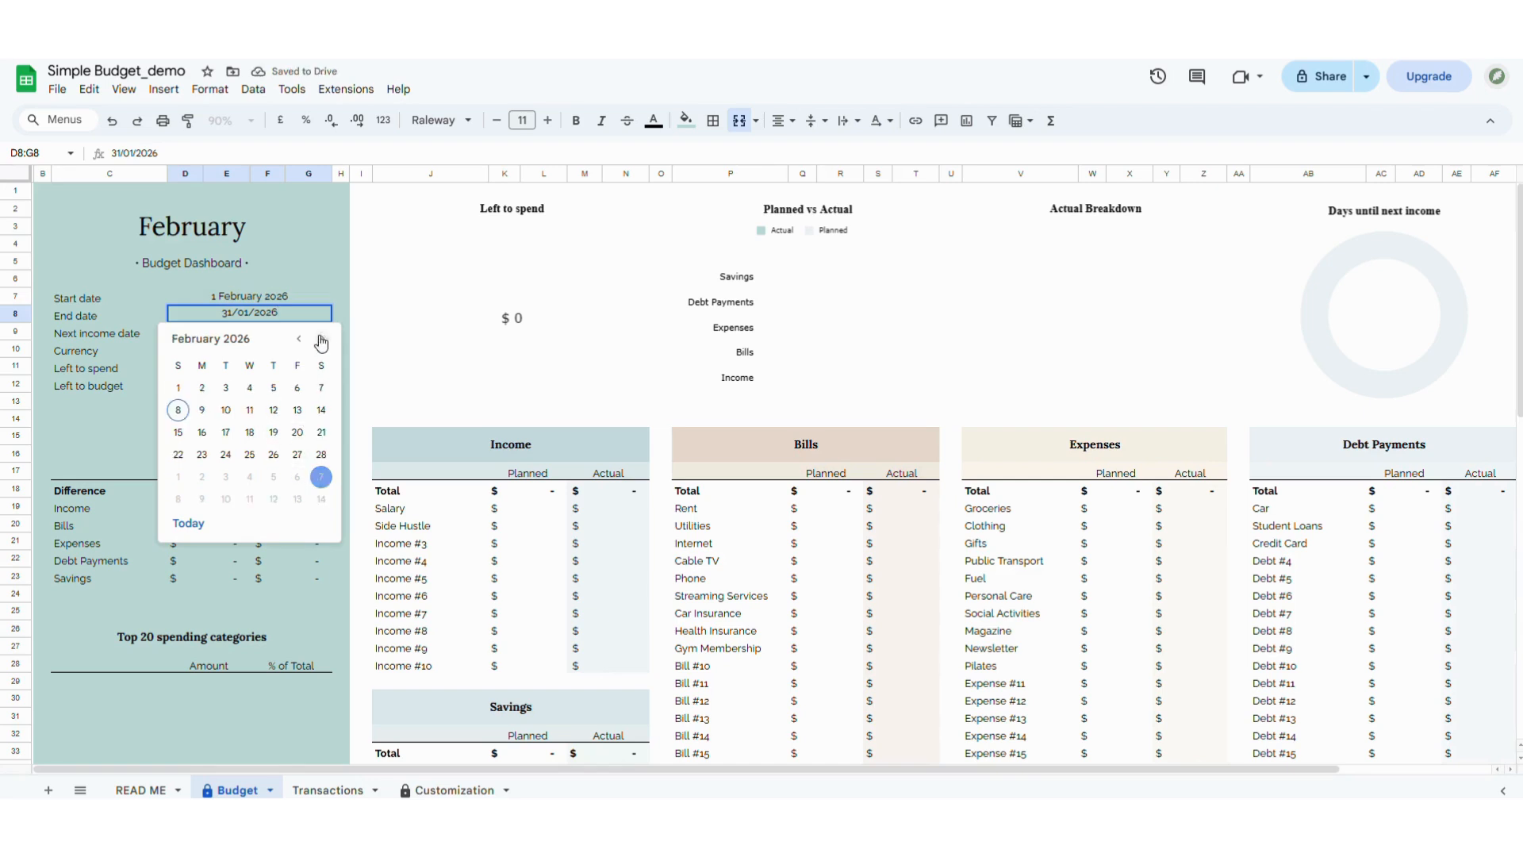
pyautogui.click(321, 453)
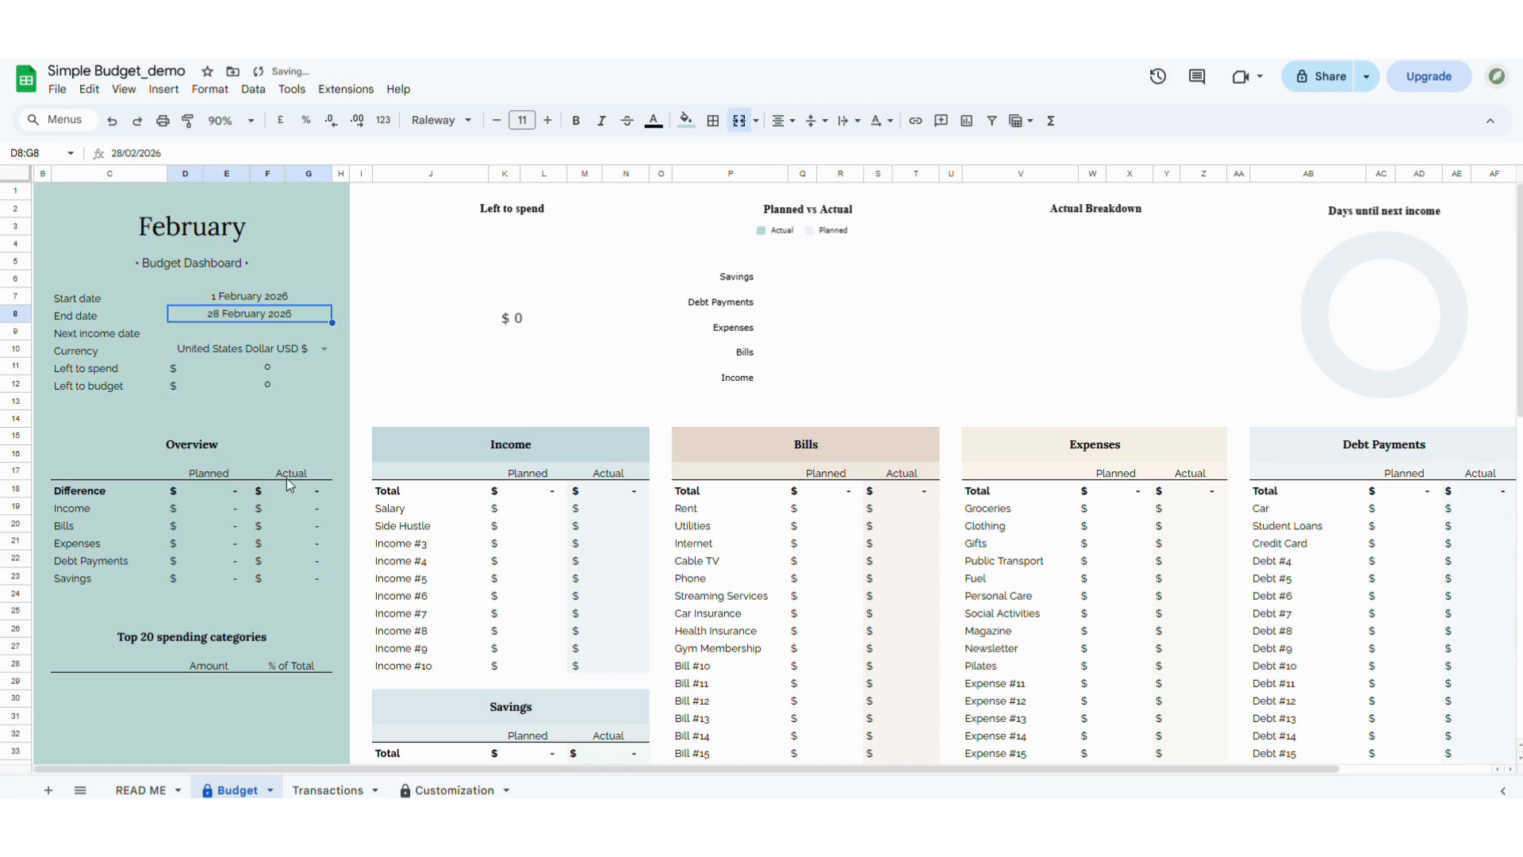
# Check the available currencies without changing the selection, and set the next income date to 14 February 2026
pyautogui.click(322, 350)
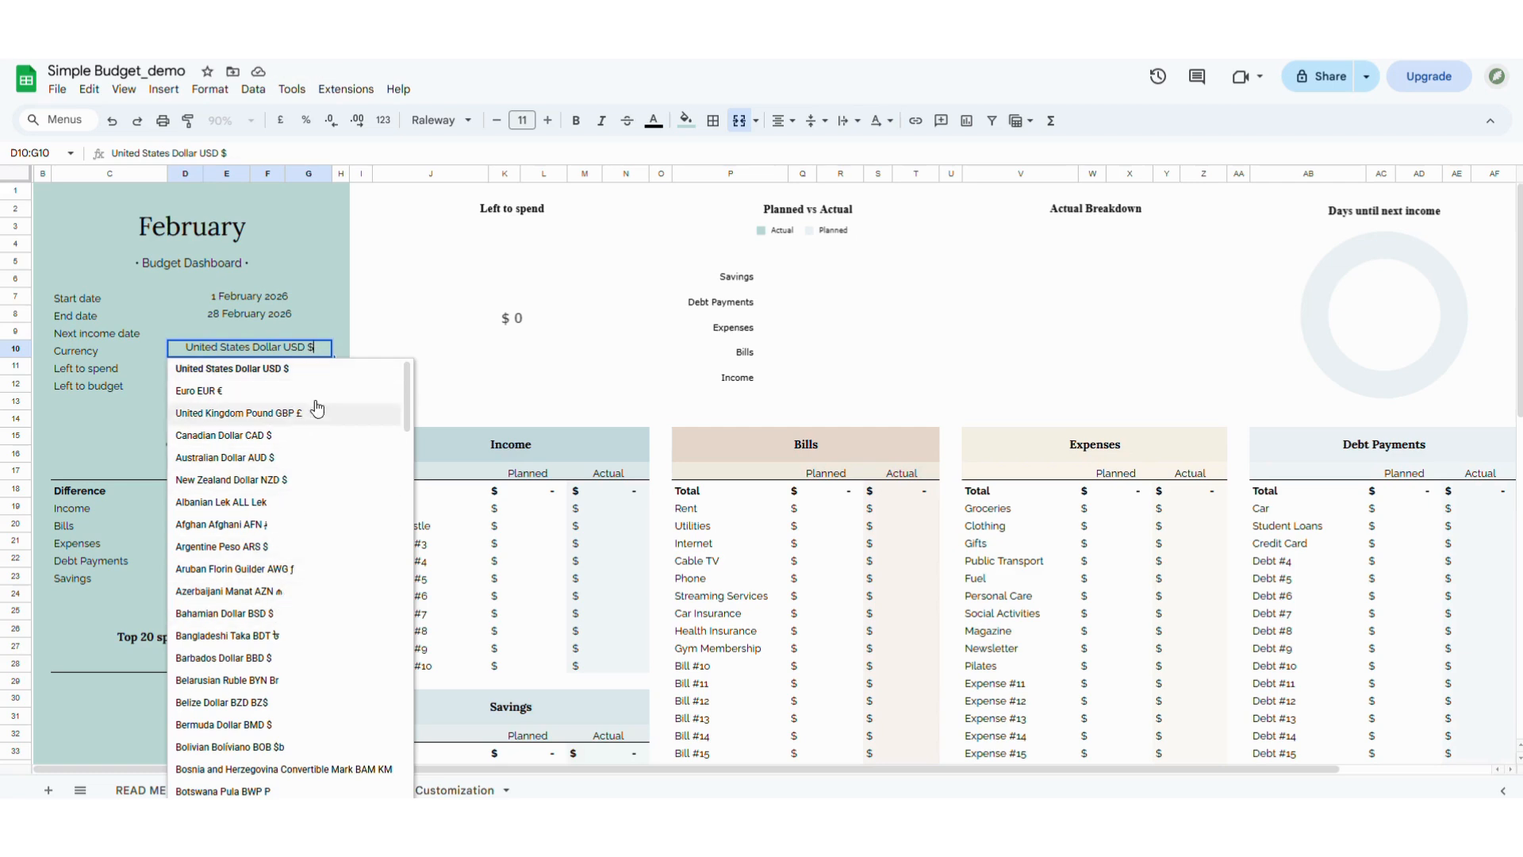
pyautogui.click(339, 350)
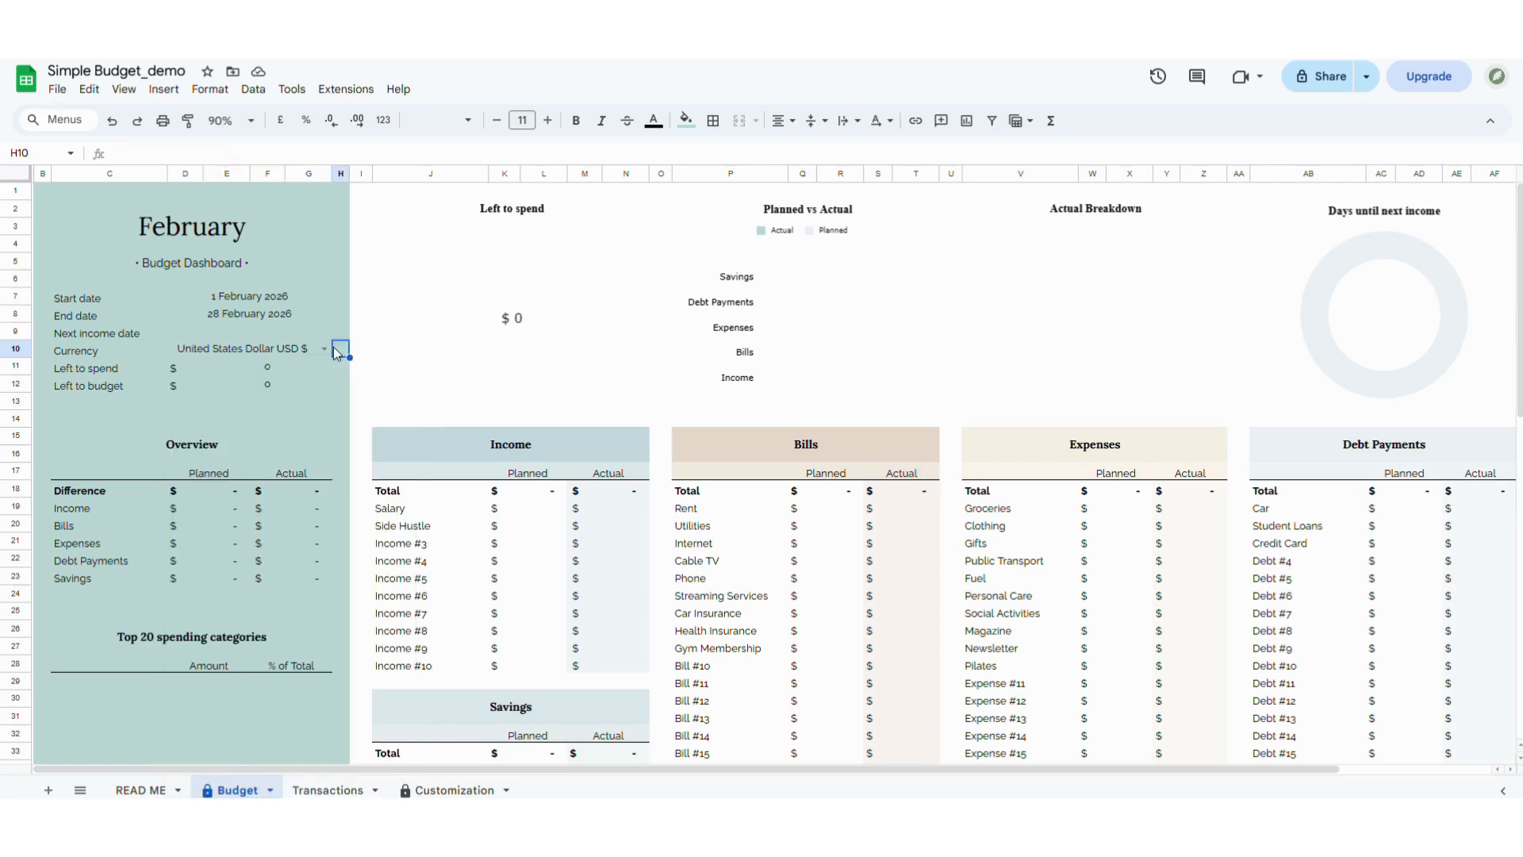
pyautogui.click(250, 327)
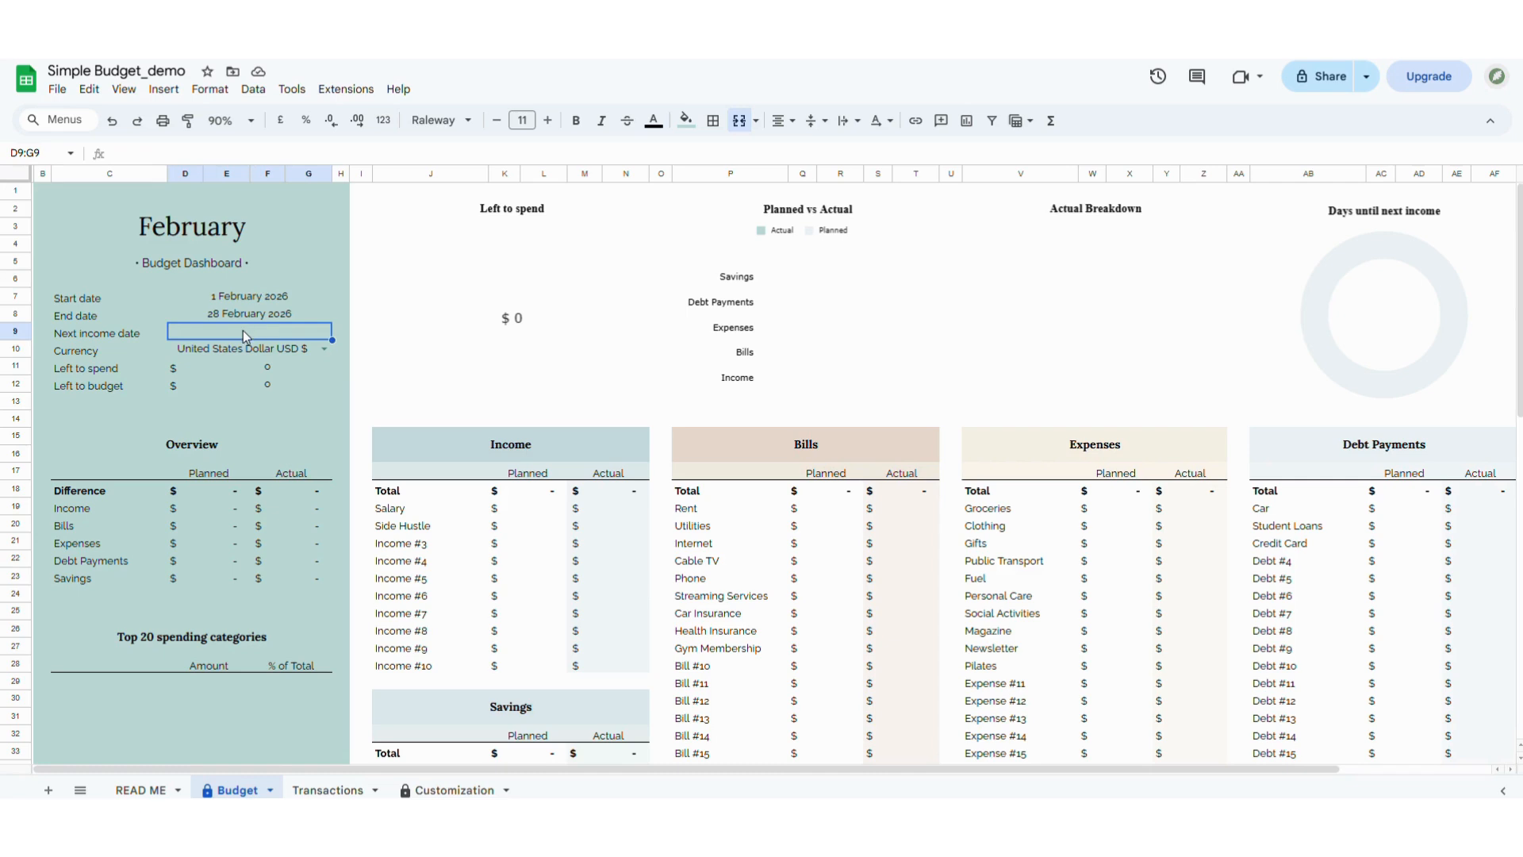
pyautogui.doubleClick(243, 330)
pyautogui.write('14 feb 2026')
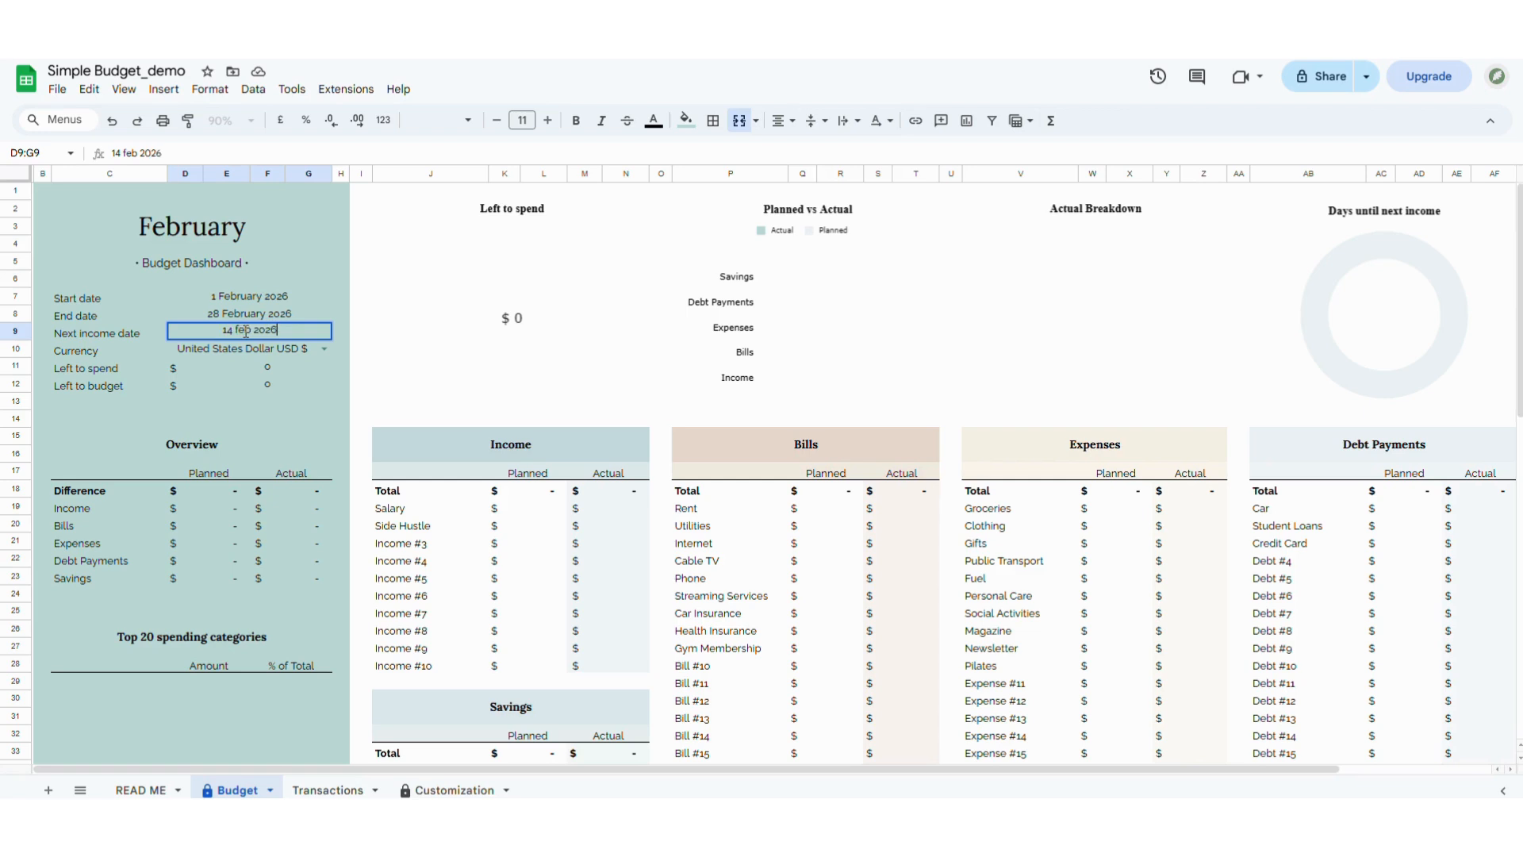
pyautogui.press('Return')
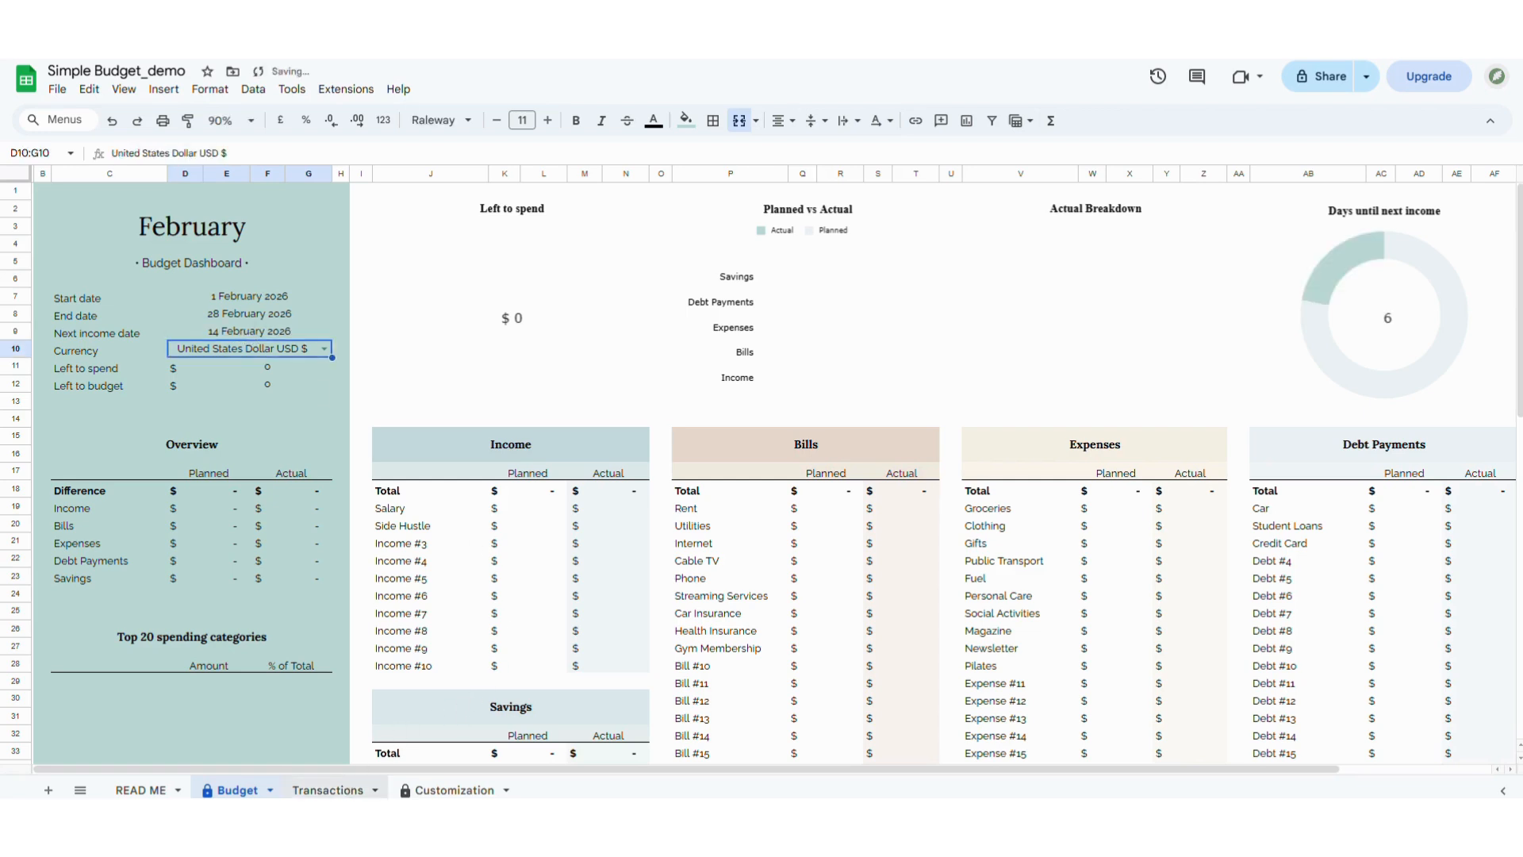
# On the Customization sheet, rename Bill #10, Bill #11 and Bill #12 as Child Care, Pet Care and Water
pyautogui.click(454, 790)
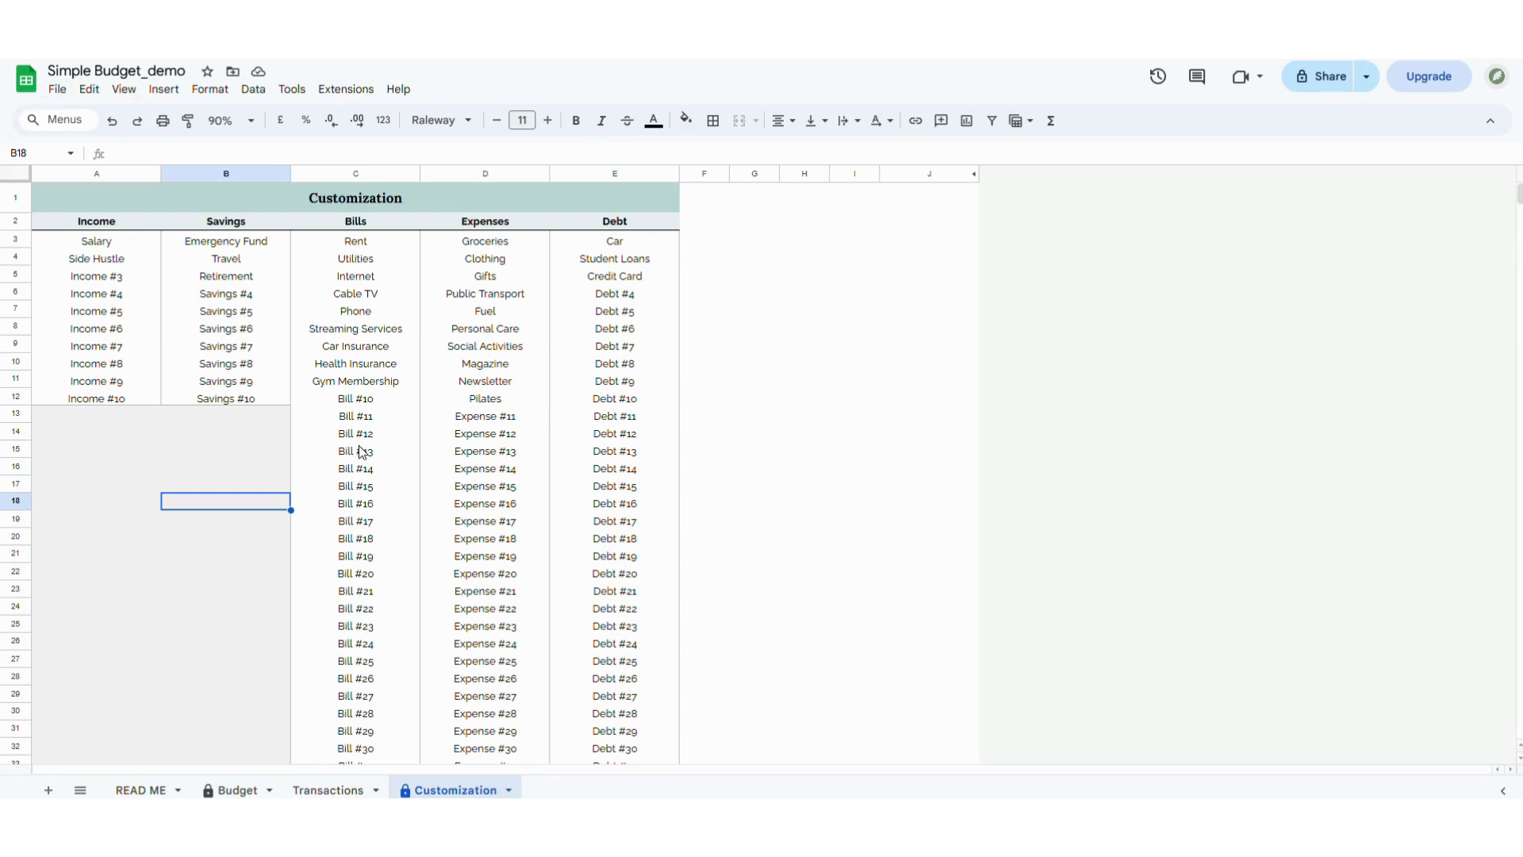
pyautogui.click(373, 399)
pyautogui.write('Child Care')
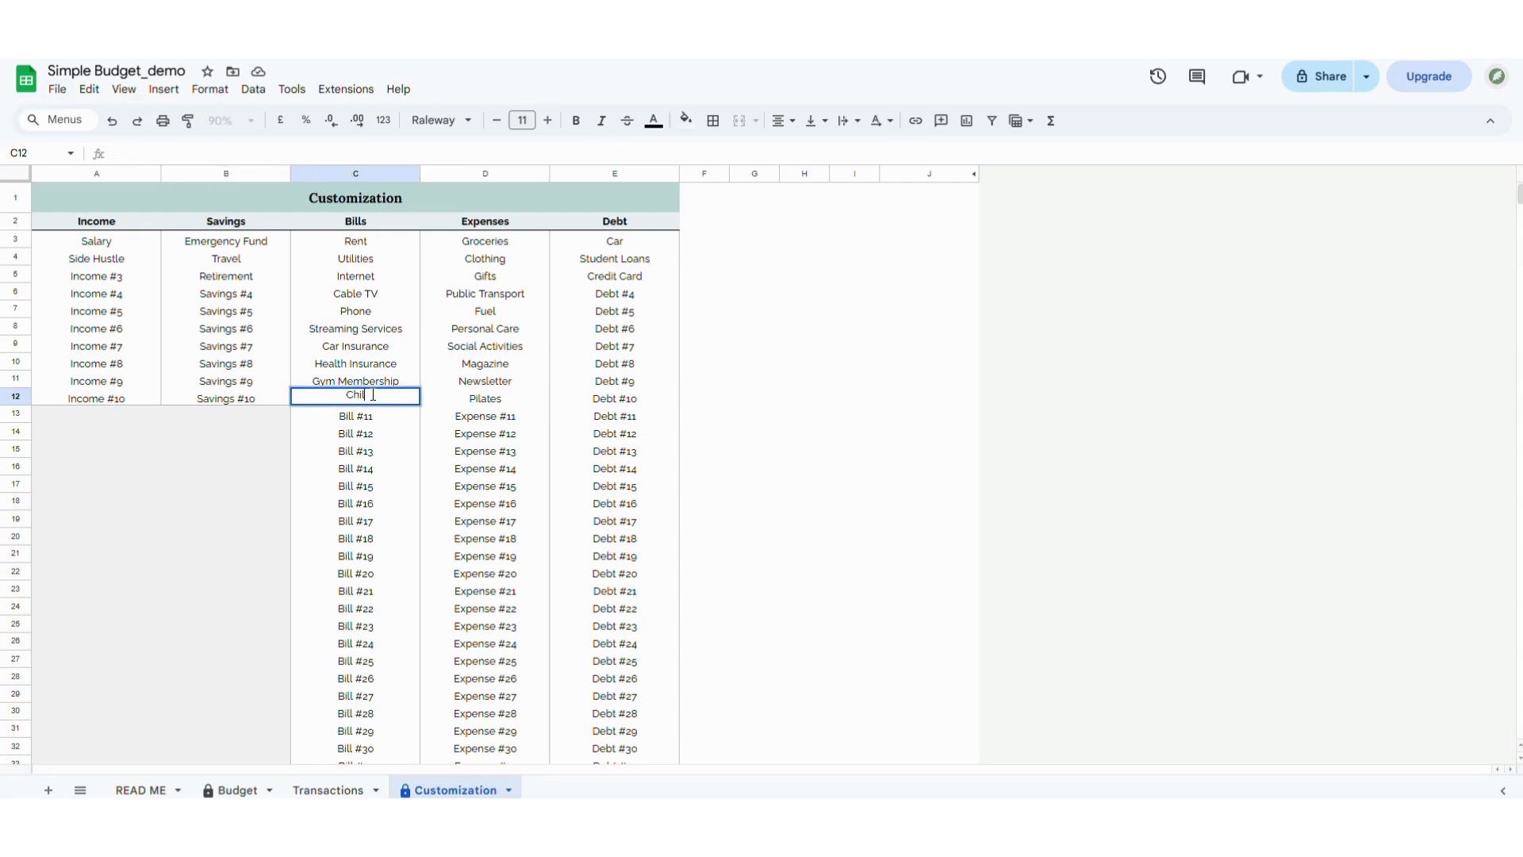
pyautogui.press('Return')
pyautogui.write('Pet Care')
pyautogui.press('Return')
pyautogui.write('Water')
pyautogui.press('Return')
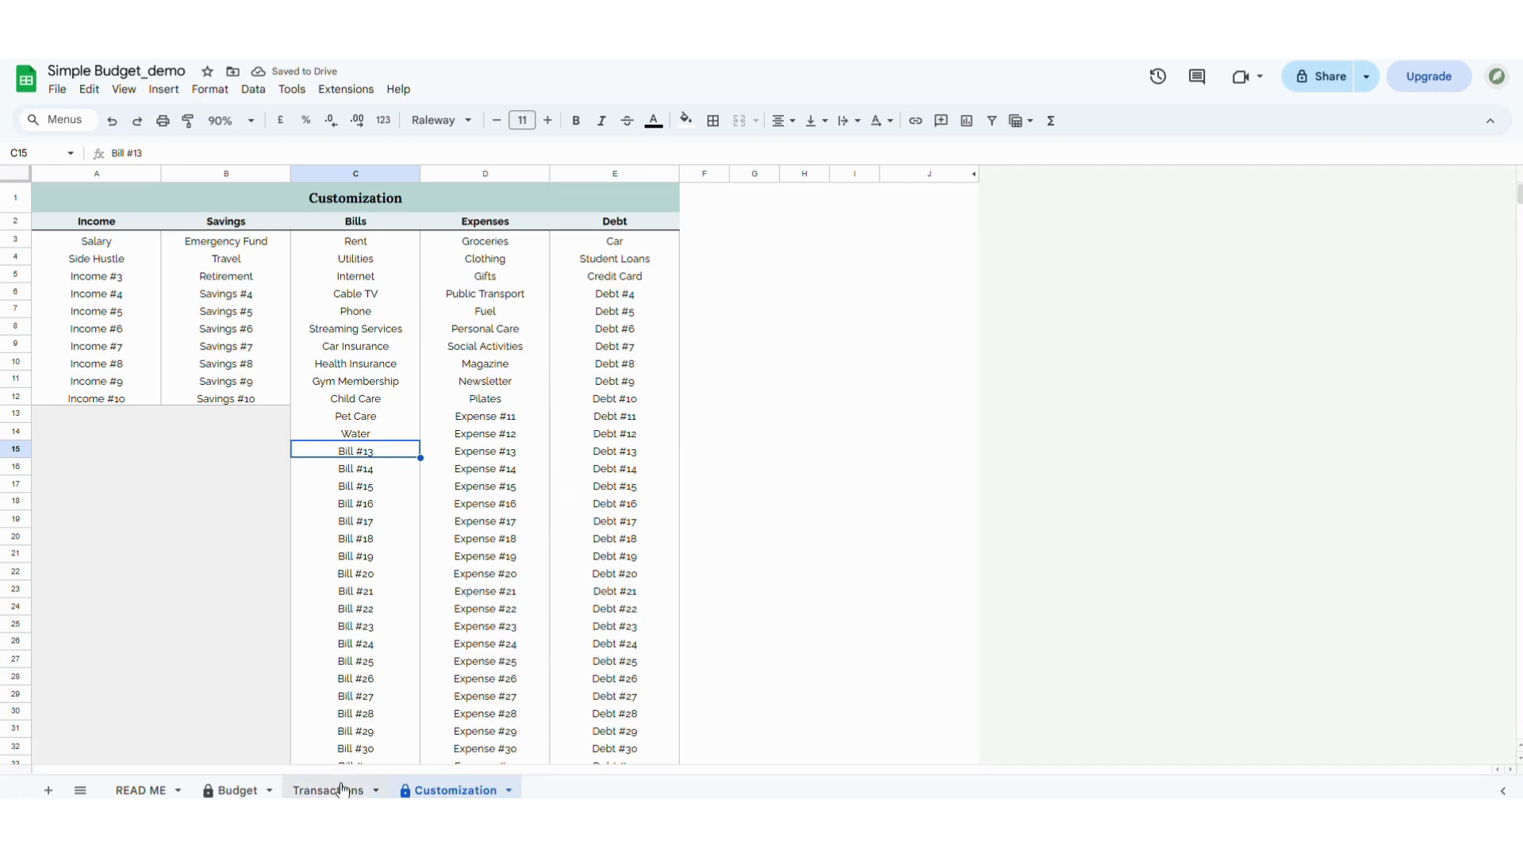
# On the Budget sheet, enter planned income of 3500 for Salary and 250 for Side Hustle
pyautogui.click(225, 790)
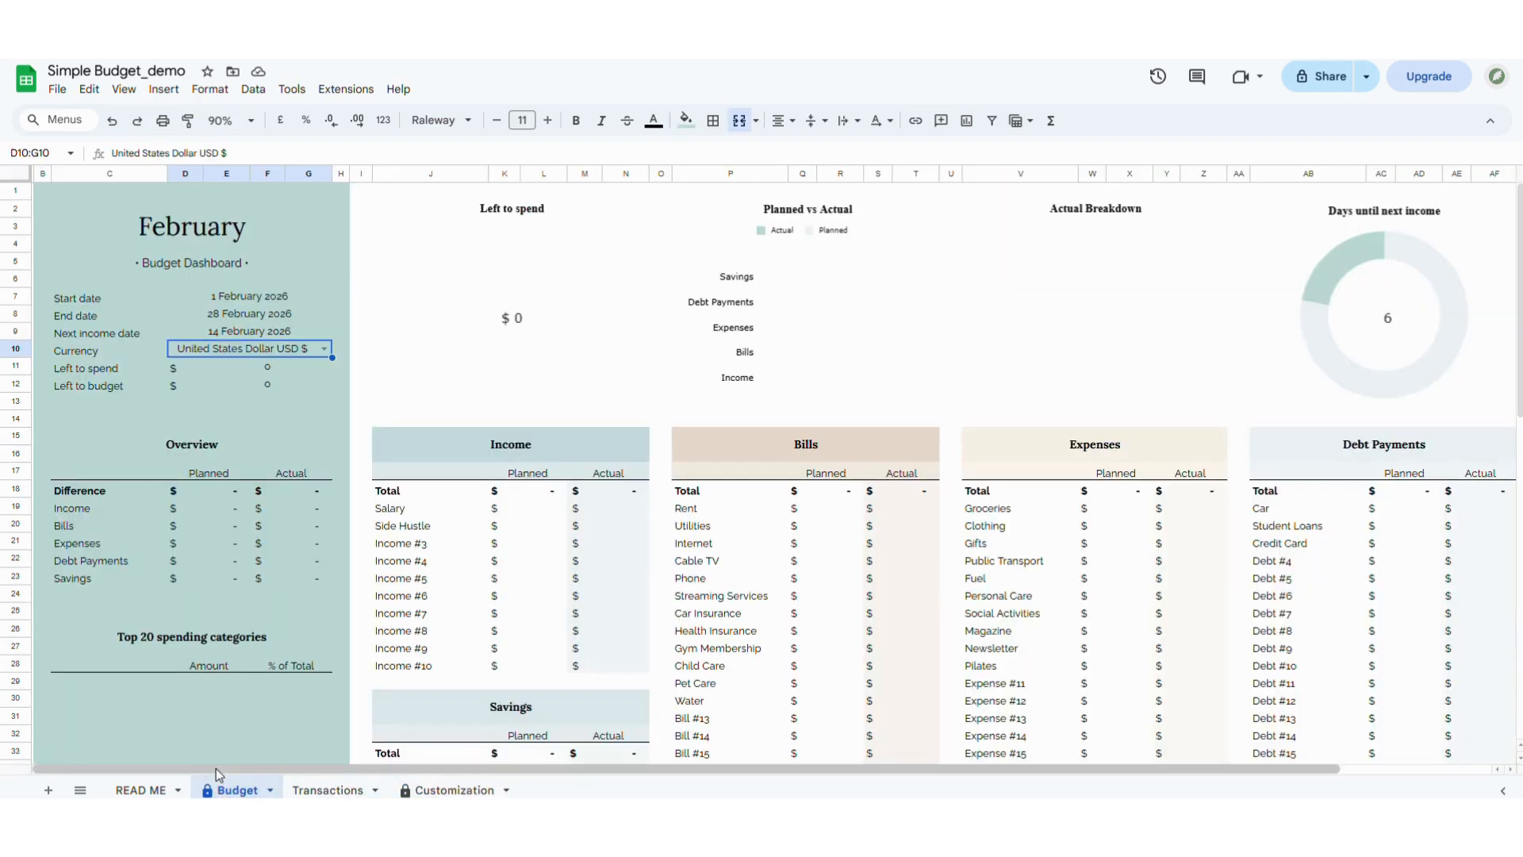
pyautogui.moveTo(551, 476); pyautogui.dragTo(544, 666)
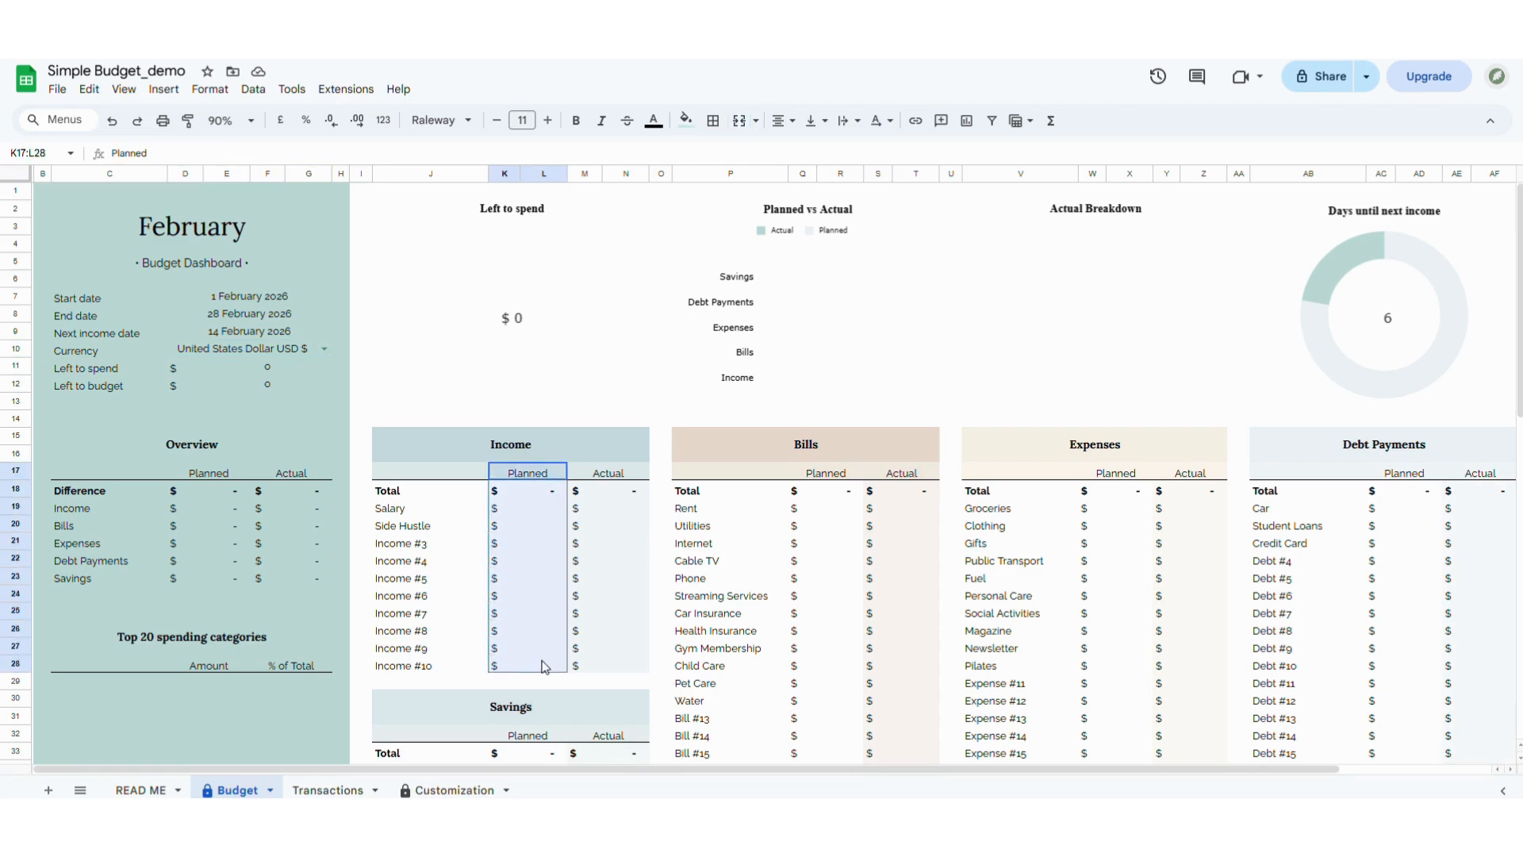
pyautogui.moveTo(819, 473); pyautogui.dragTo(821, 727)
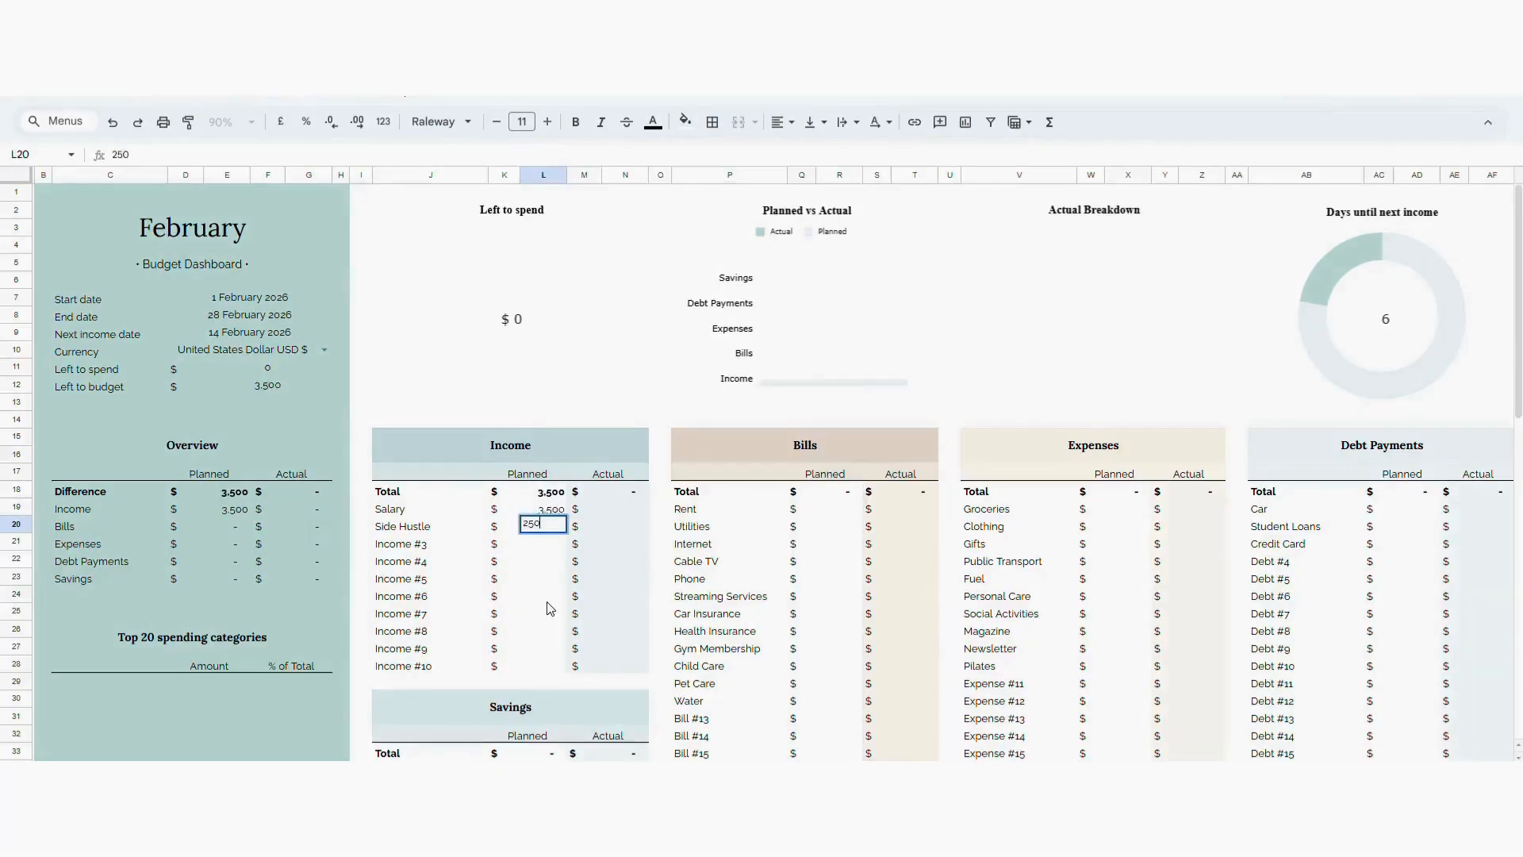
# Enter the planned bills from Rent down to Water as 1000, 100, 50, 30, 40, 25, 100, 150, 50, 250, 30 and 50
pyautogui.write('1000 100 50 30 40 25 100 150 50')
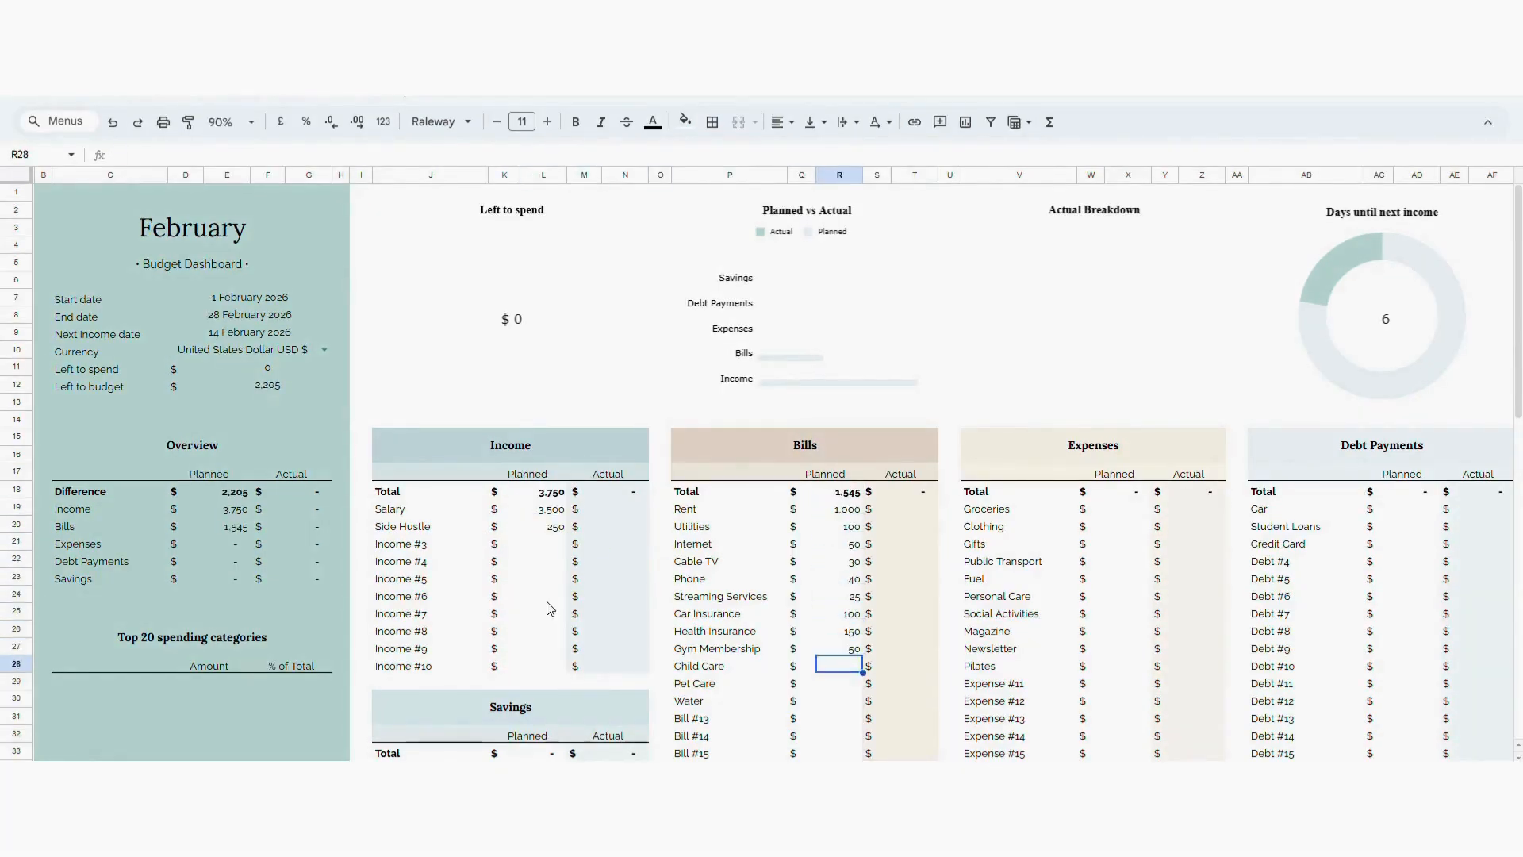
pyautogui.press('Return')
pyautogui.write('250 30 50')
# Enter planned expenses from Groceries to Pilates as 250, 100, 100, 40, 40, 25, 50, 5, 5, 30, and debt payments as 100, 300, 150
pyautogui.click(1112, 514)
pyautogui.write('250 100 100 40 40 25 50 5 5 30')
pyautogui.click(1416, 508)
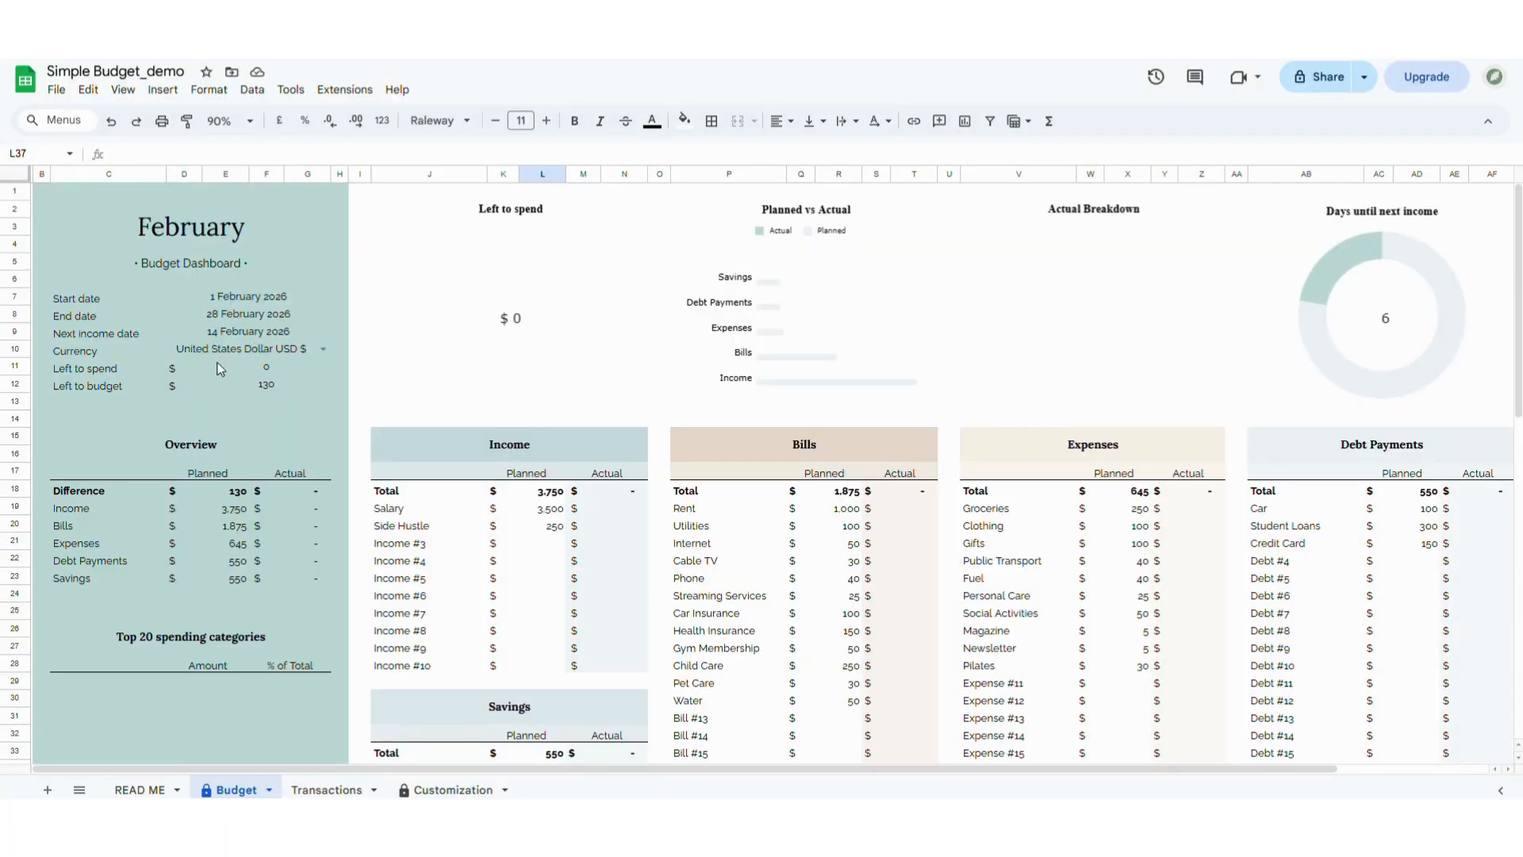
pyautogui.click(282, 388)
pyautogui.click(224, 491)
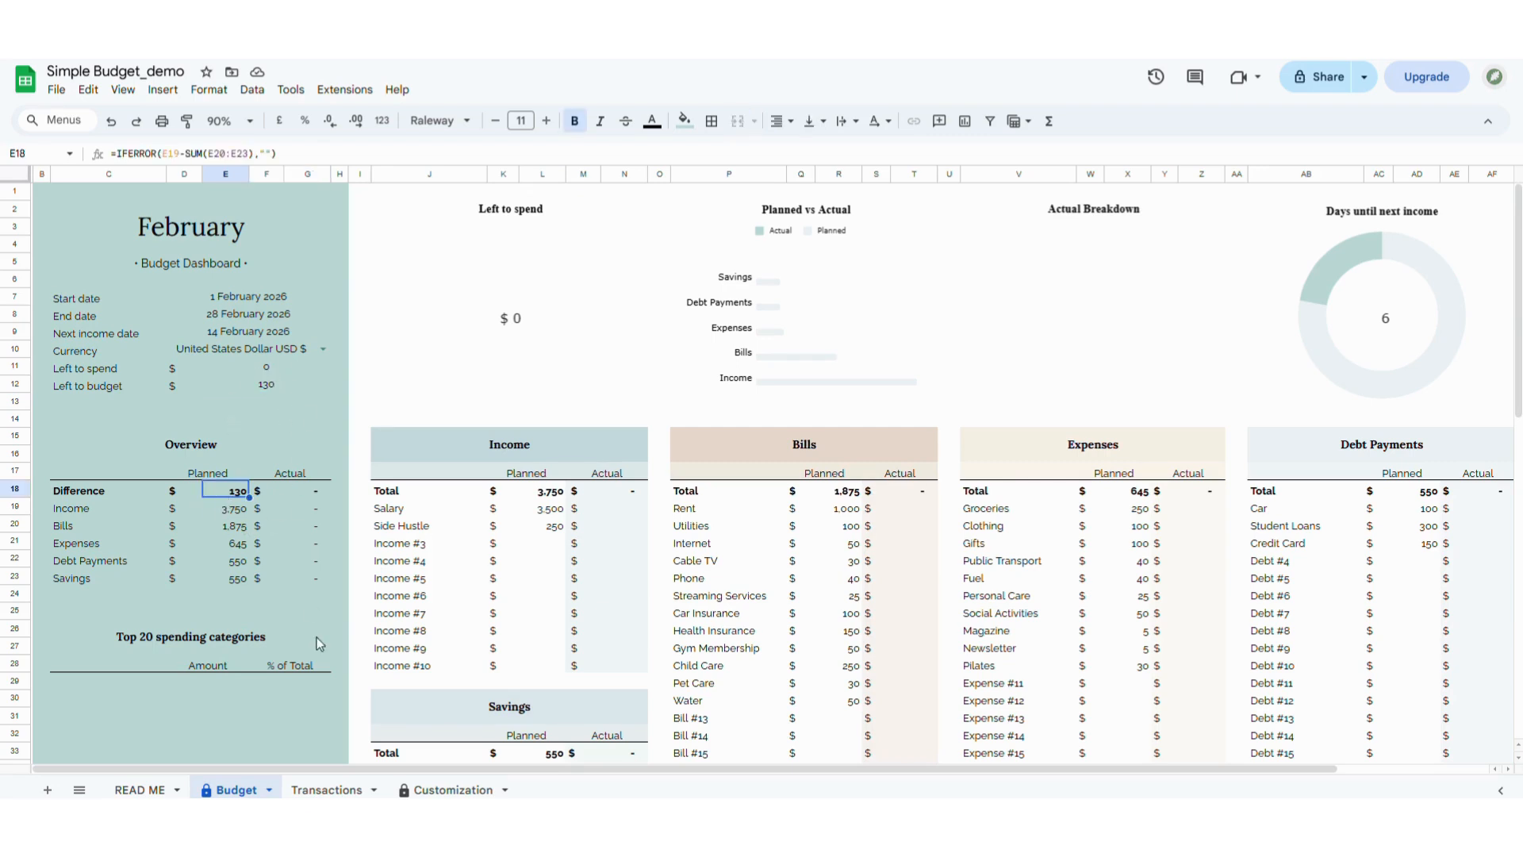
# On the Transactions sheet, log an Income transaction dated 9 February 2026 with category Salary and amount 3500
pyautogui.click(334, 790)
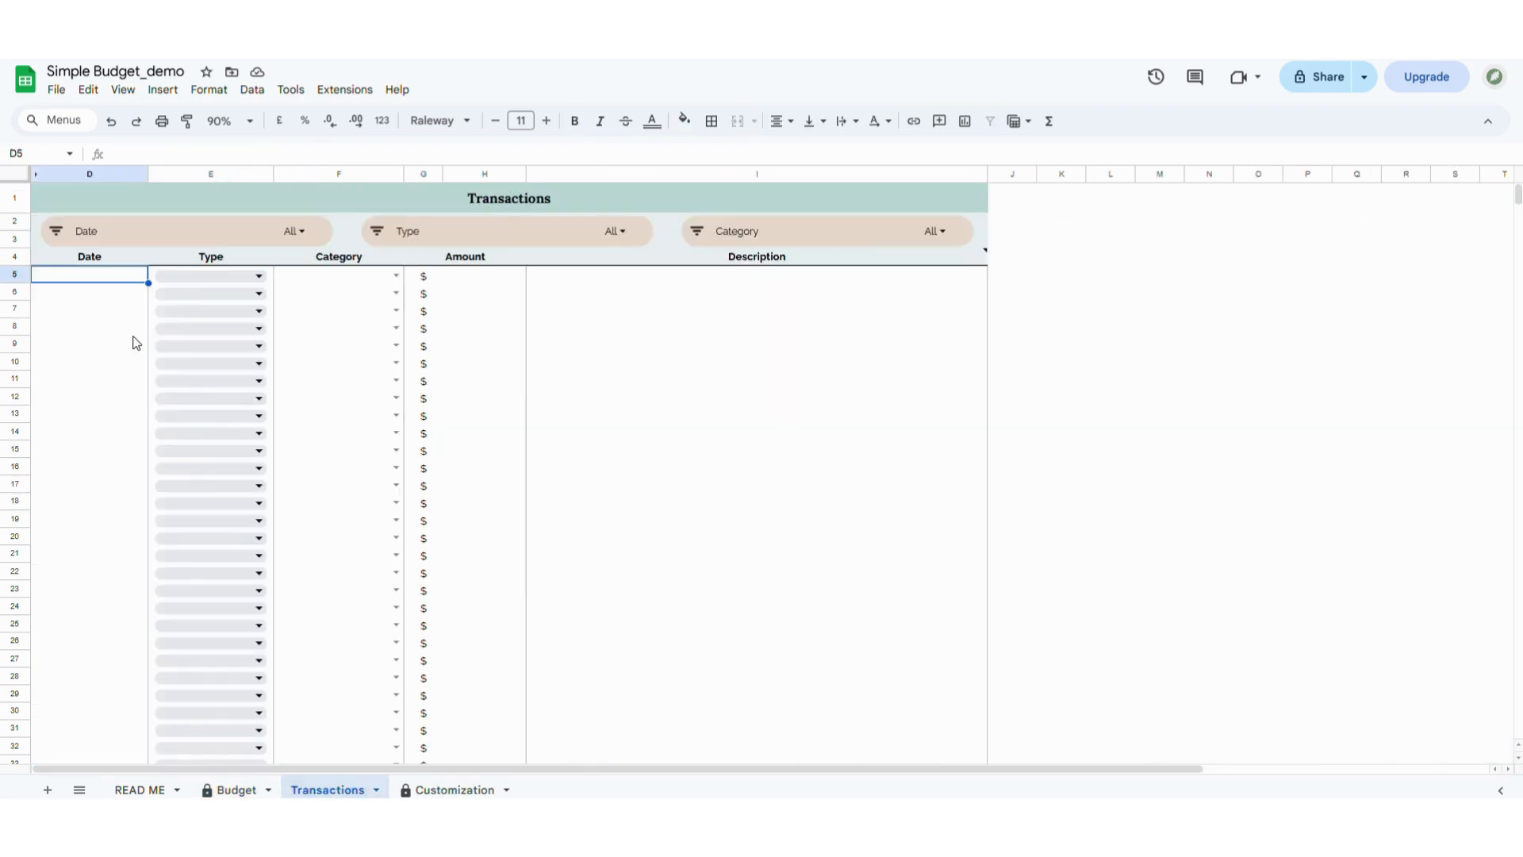
pyautogui.doubleClick(103, 274)
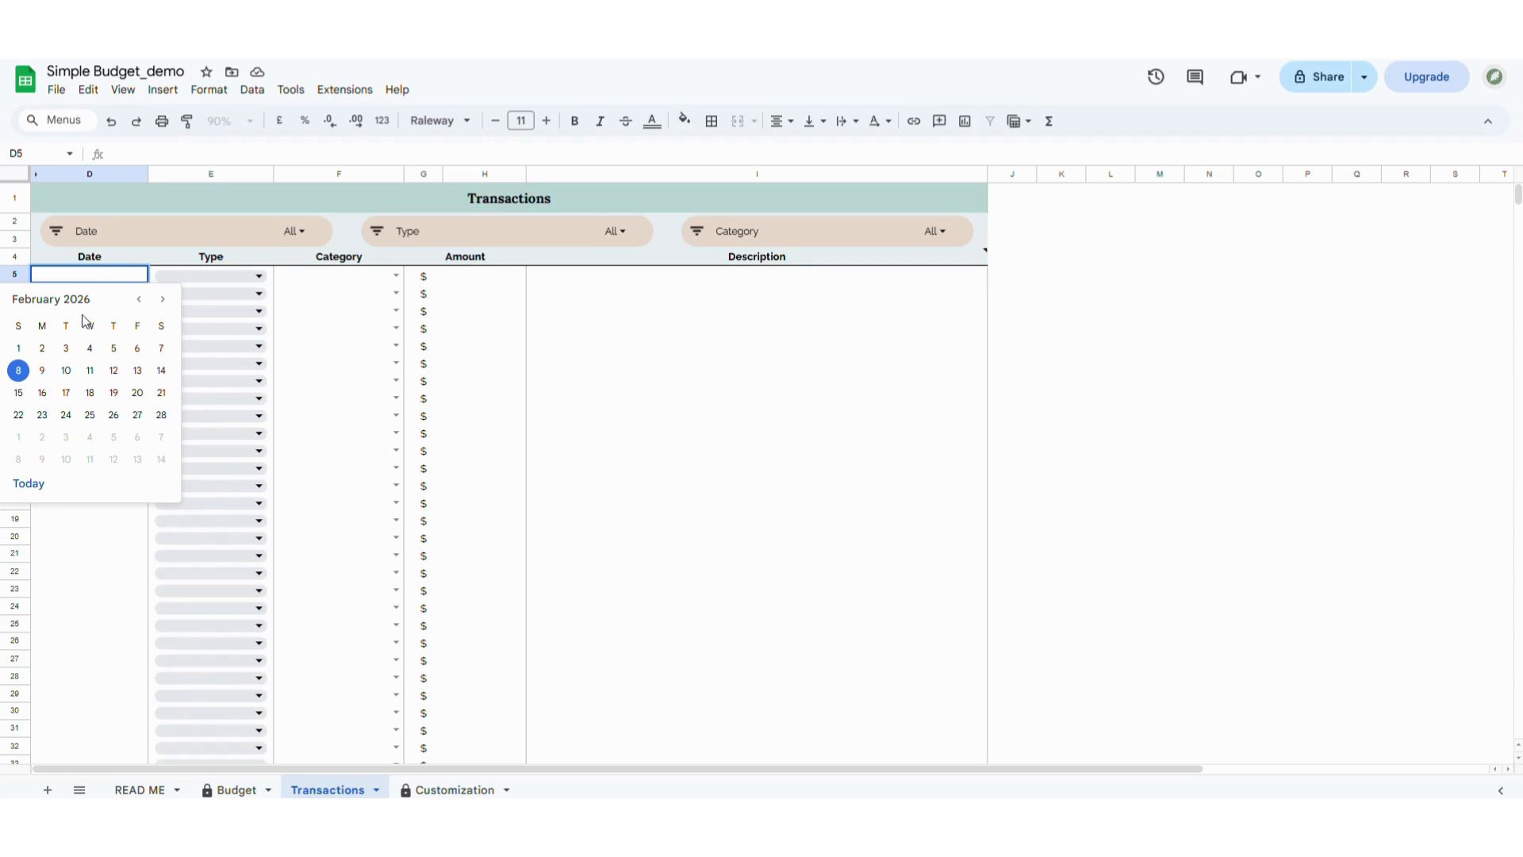
pyautogui.click(53, 361)
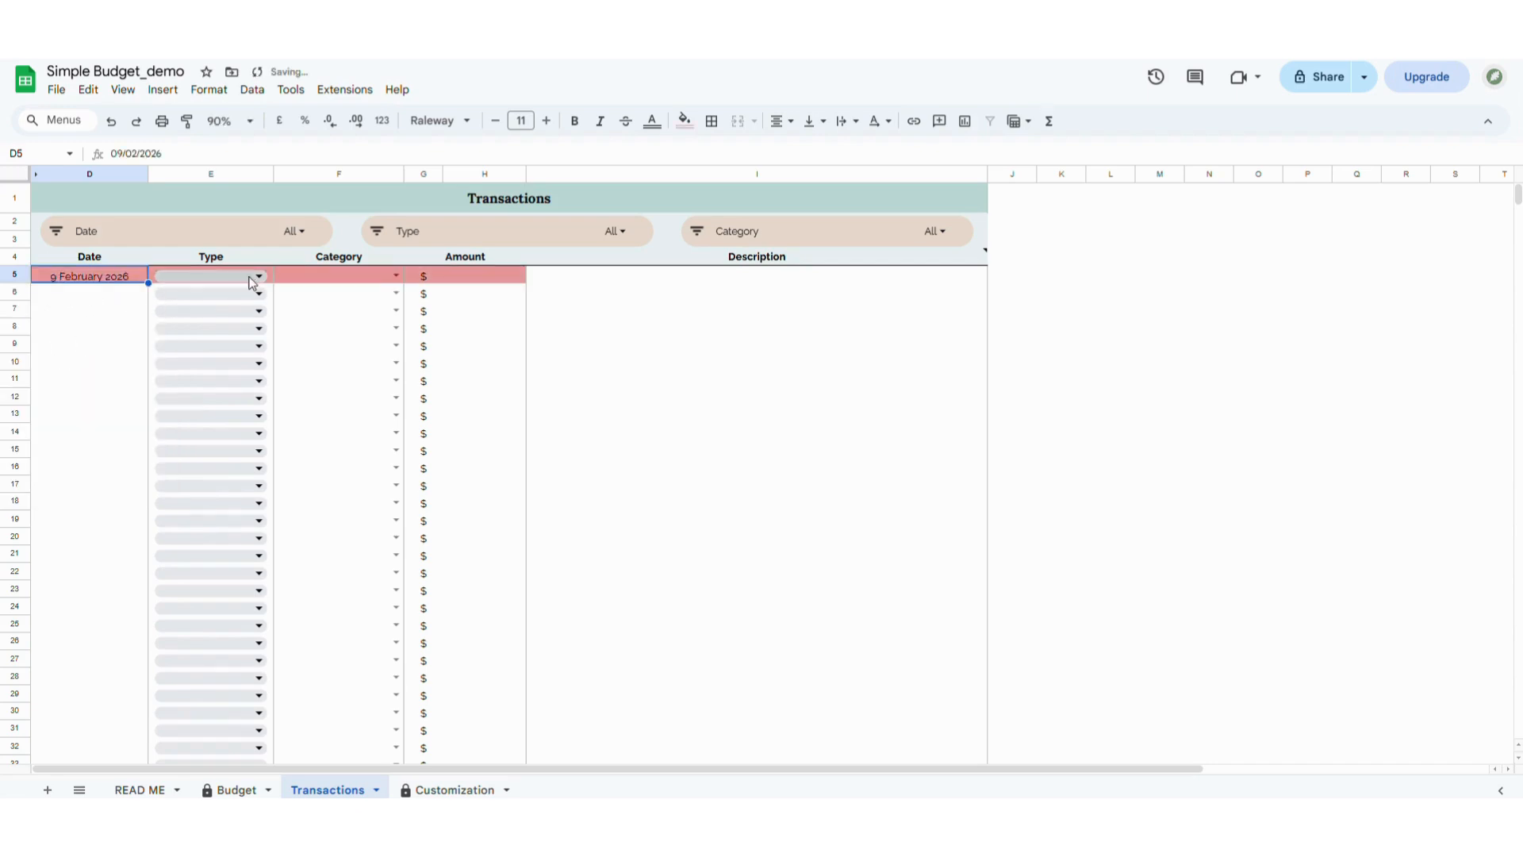
pyautogui.click(245, 278)
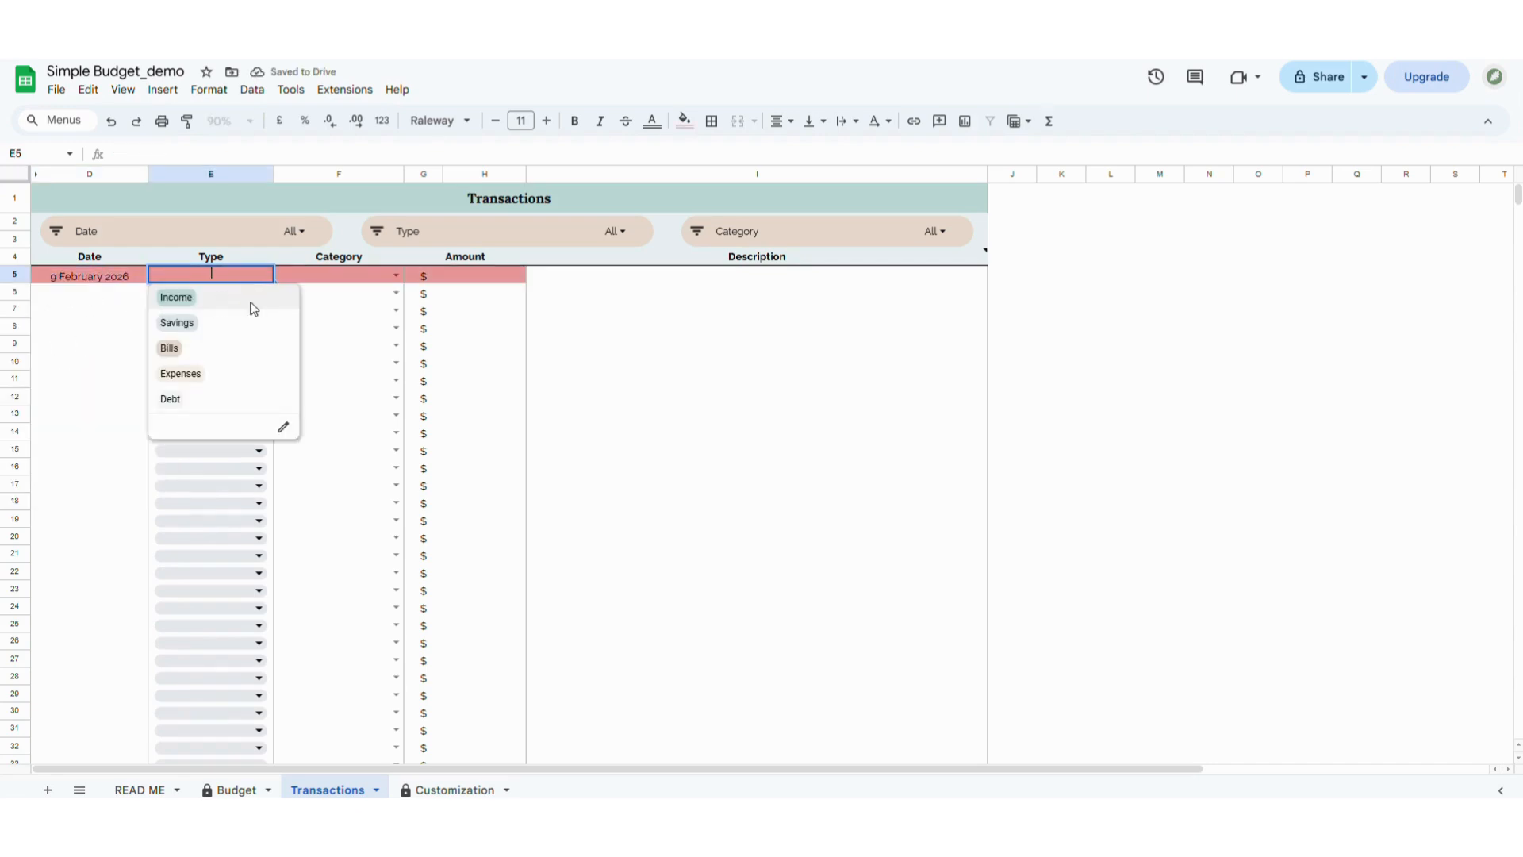
pyautogui.click(176, 297)
pyautogui.click(355, 277)
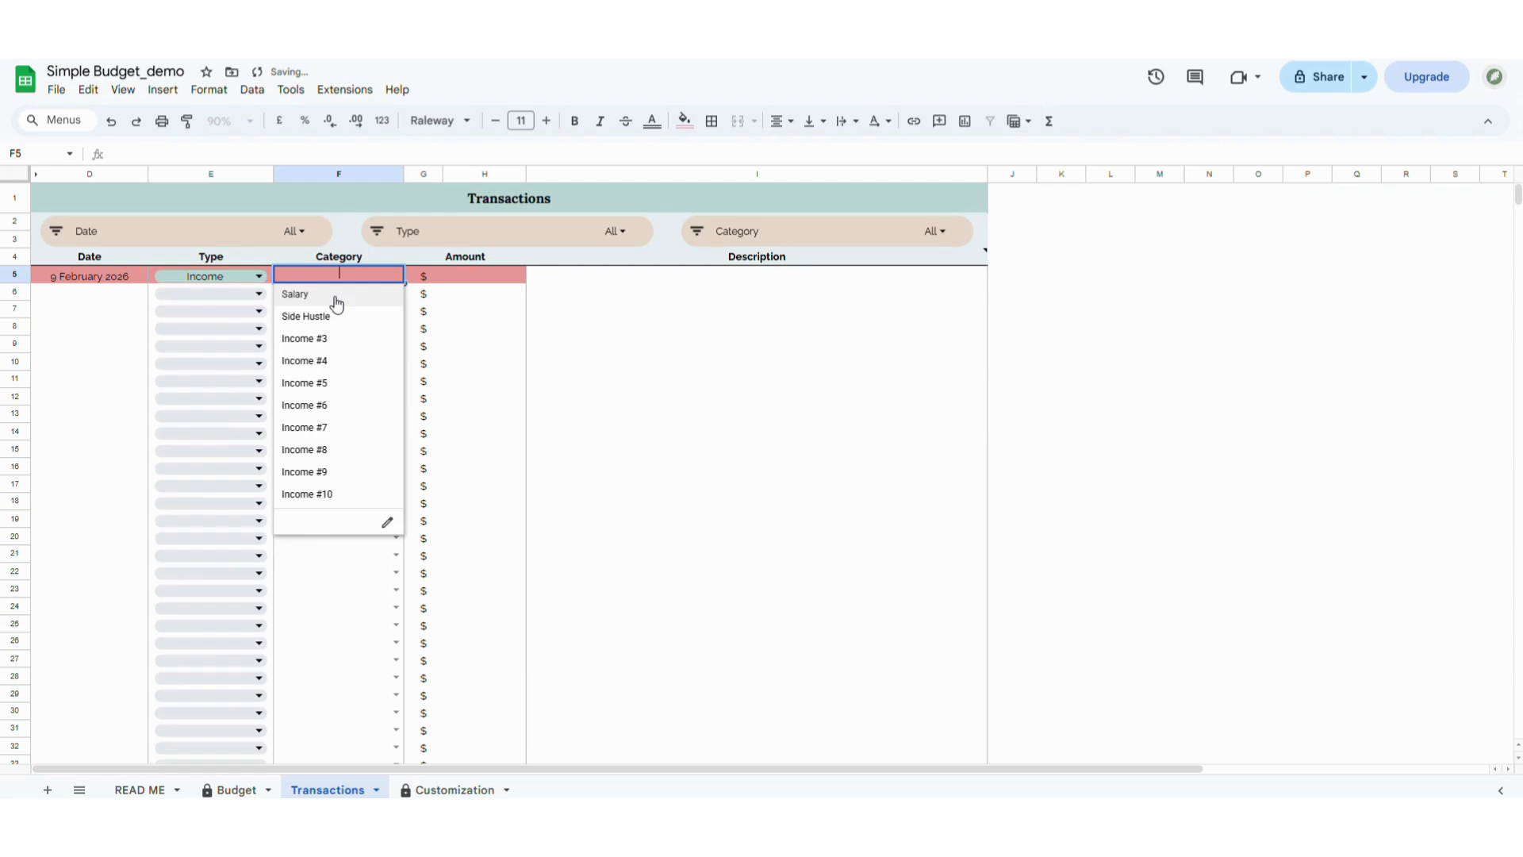
pyautogui.click(333, 296)
pyautogui.click(473, 278)
pyautogui.write('5500')
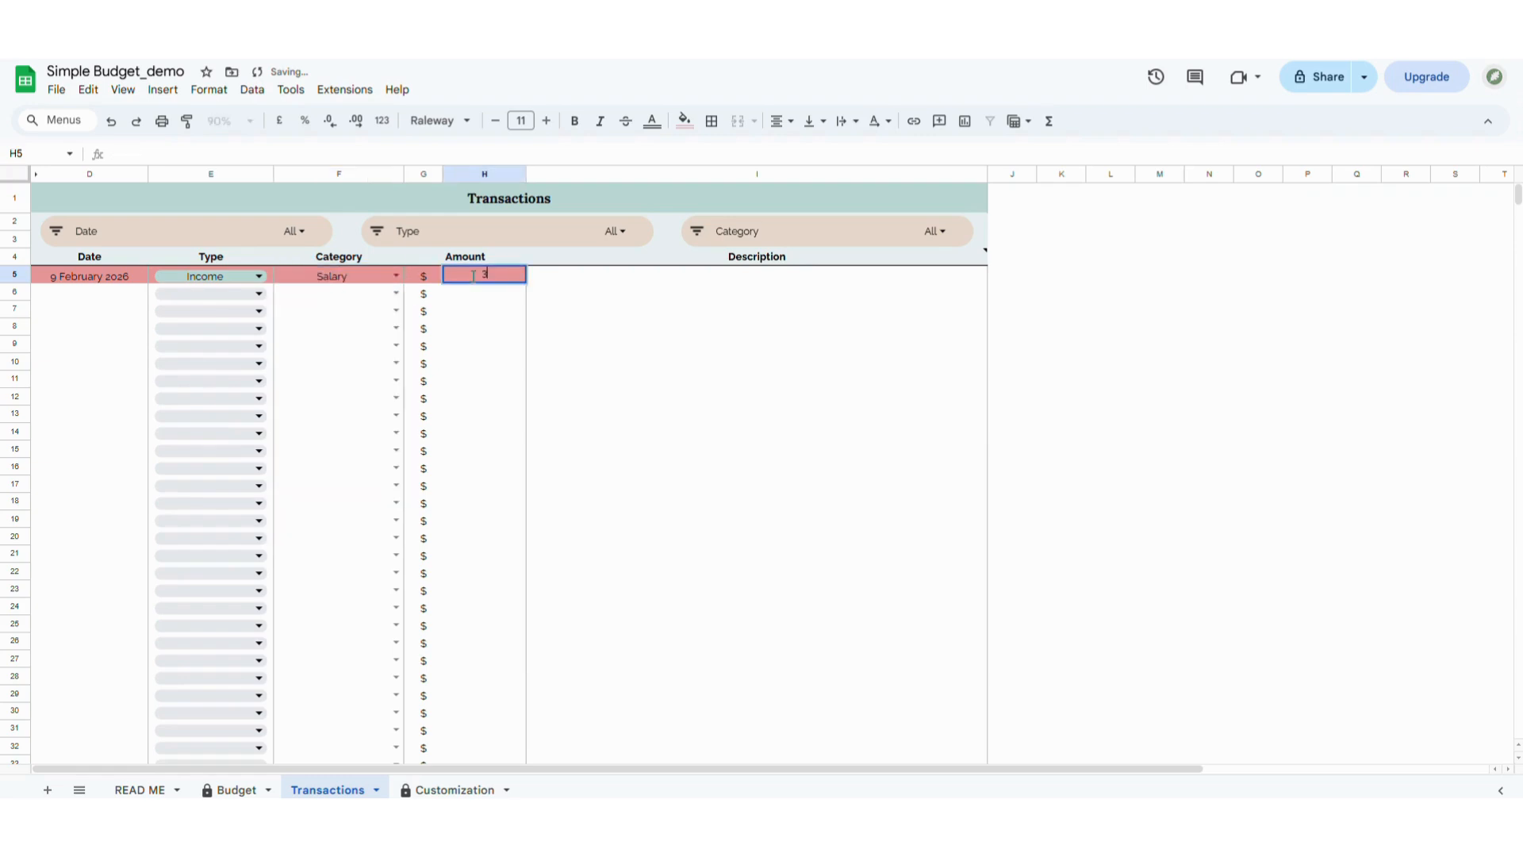
pyautogui.press('Return')
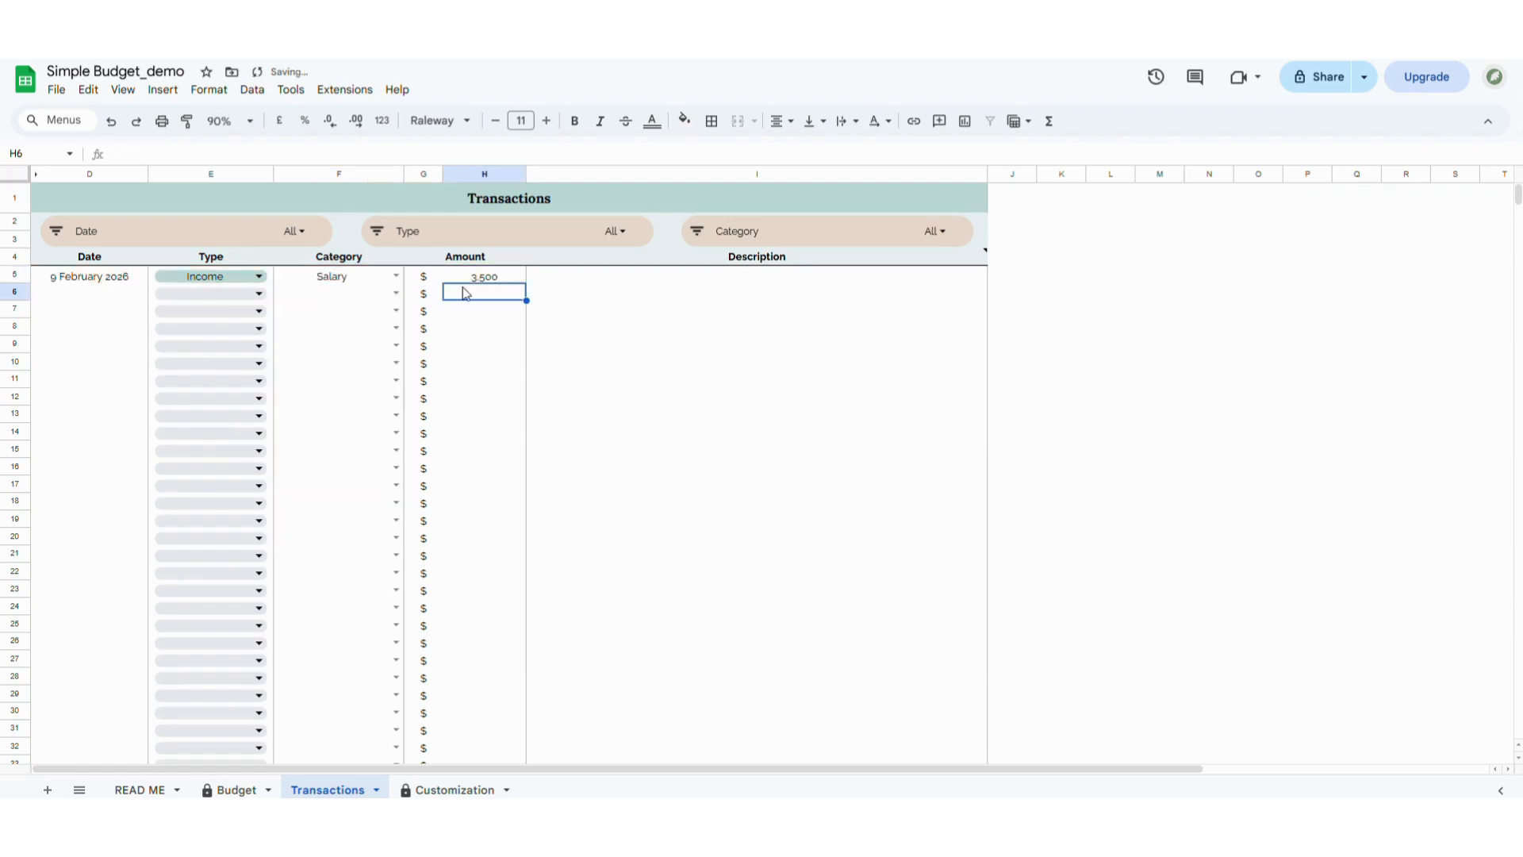
# Log a Bills transaction in the second row dated 9 February 2026 with category Rent and amount 1000
pyautogui.doubleClick(100, 292)
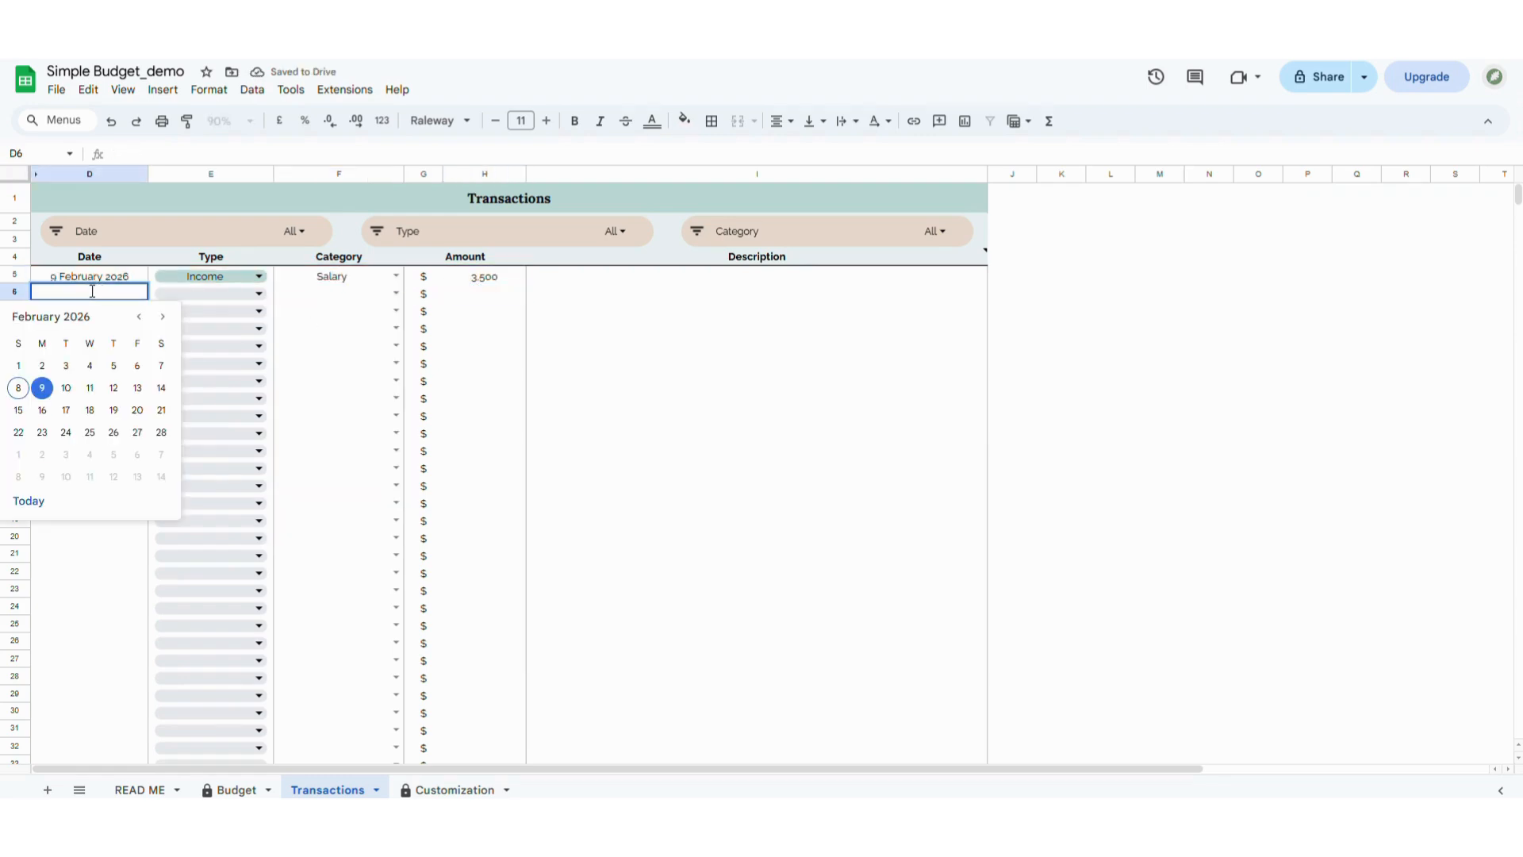
pyautogui.click(42, 388)
pyautogui.click(187, 293)
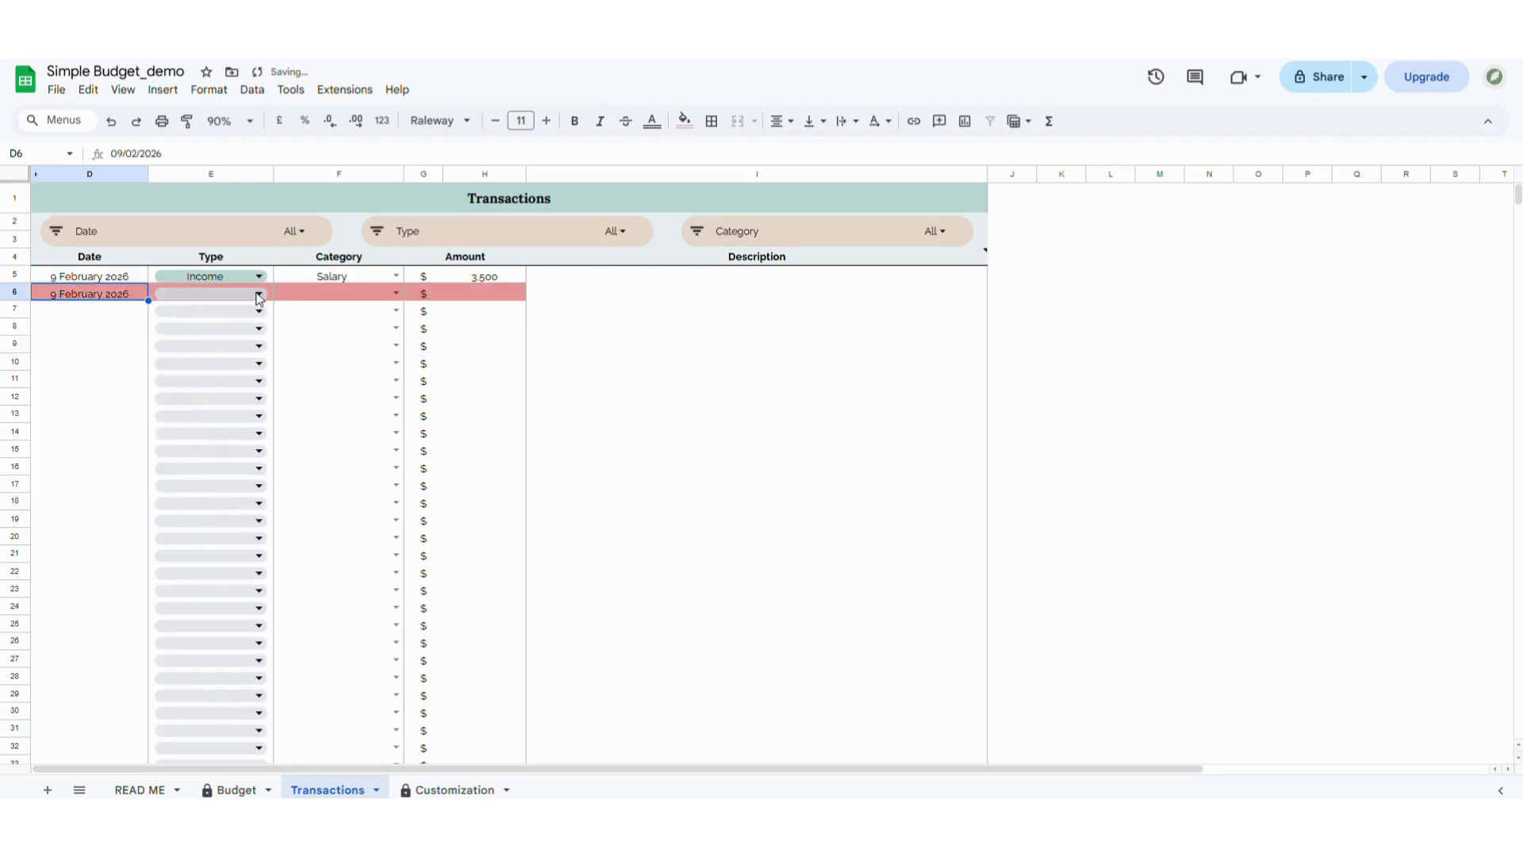
pyautogui.click(257, 293)
pyautogui.click(169, 365)
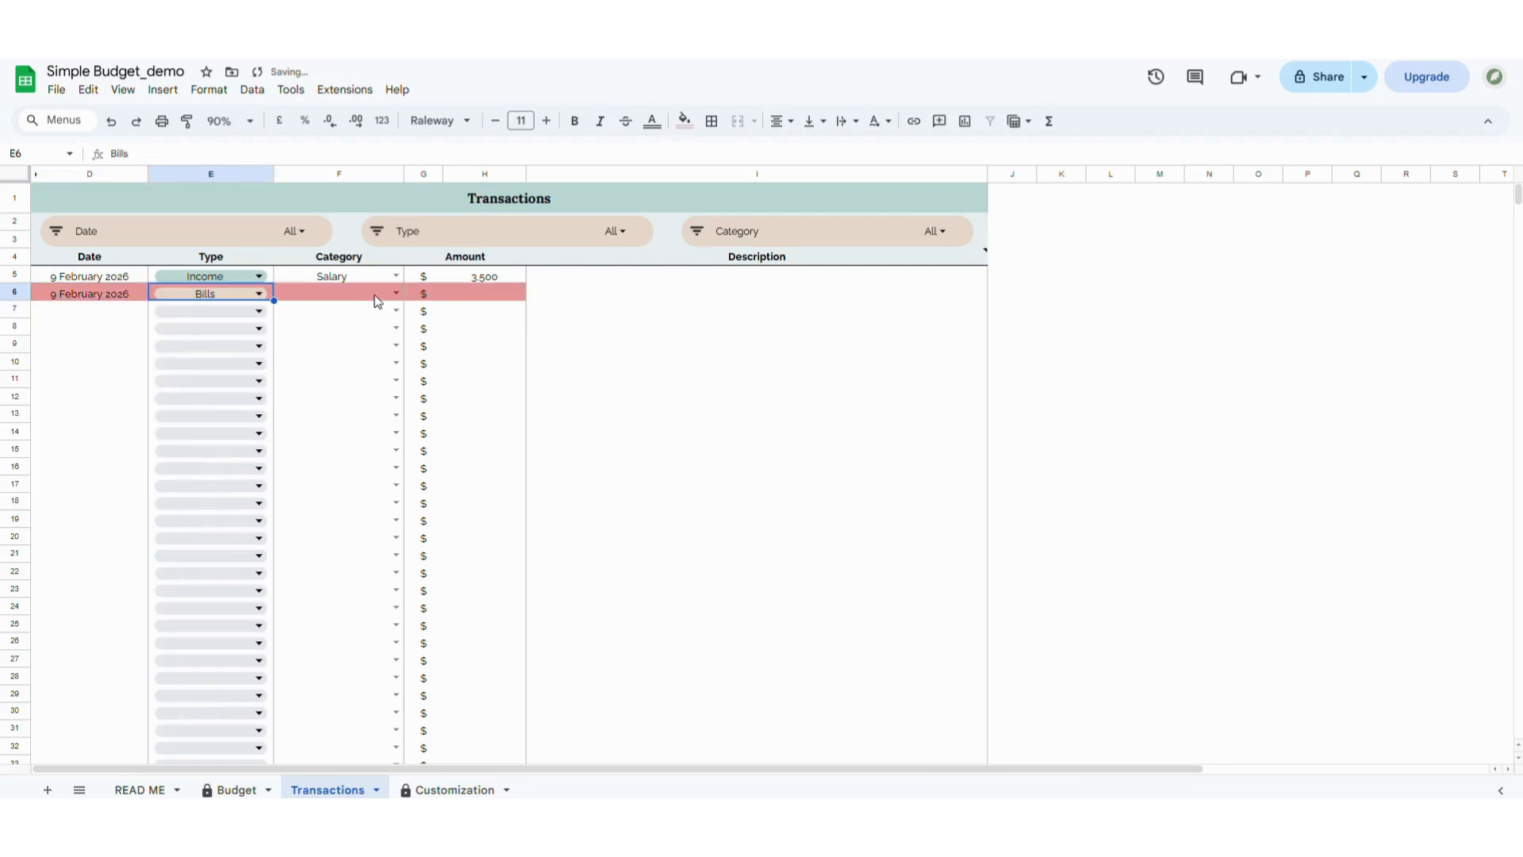
pyautogui.click(397, 294)
pyautogui.click(357, 312)
pyautogui.click(476, 294)
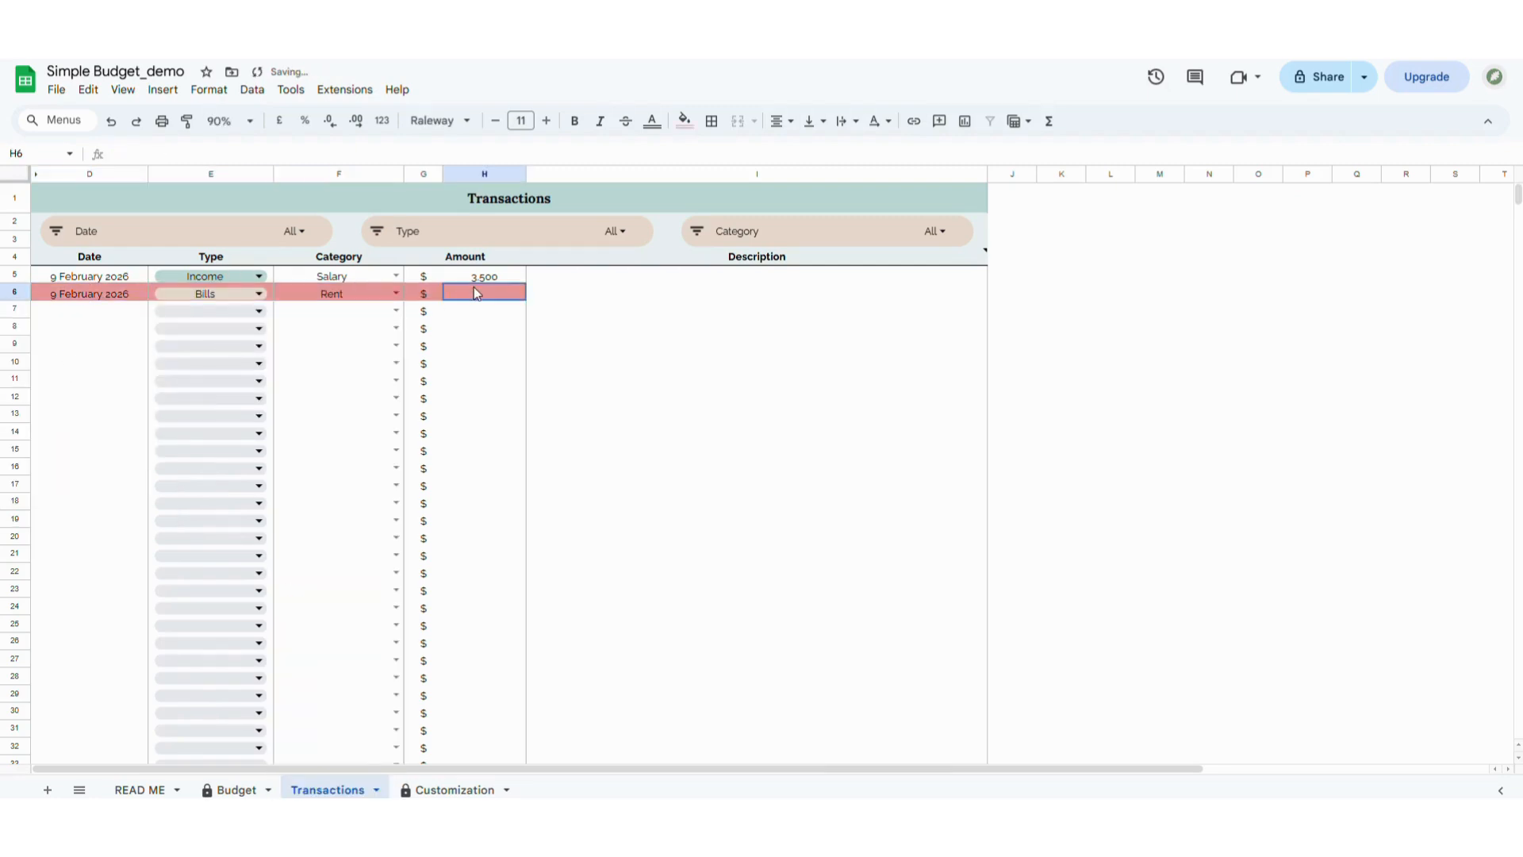
pyautogui.write('1.000')
pyautogui.press('Return')
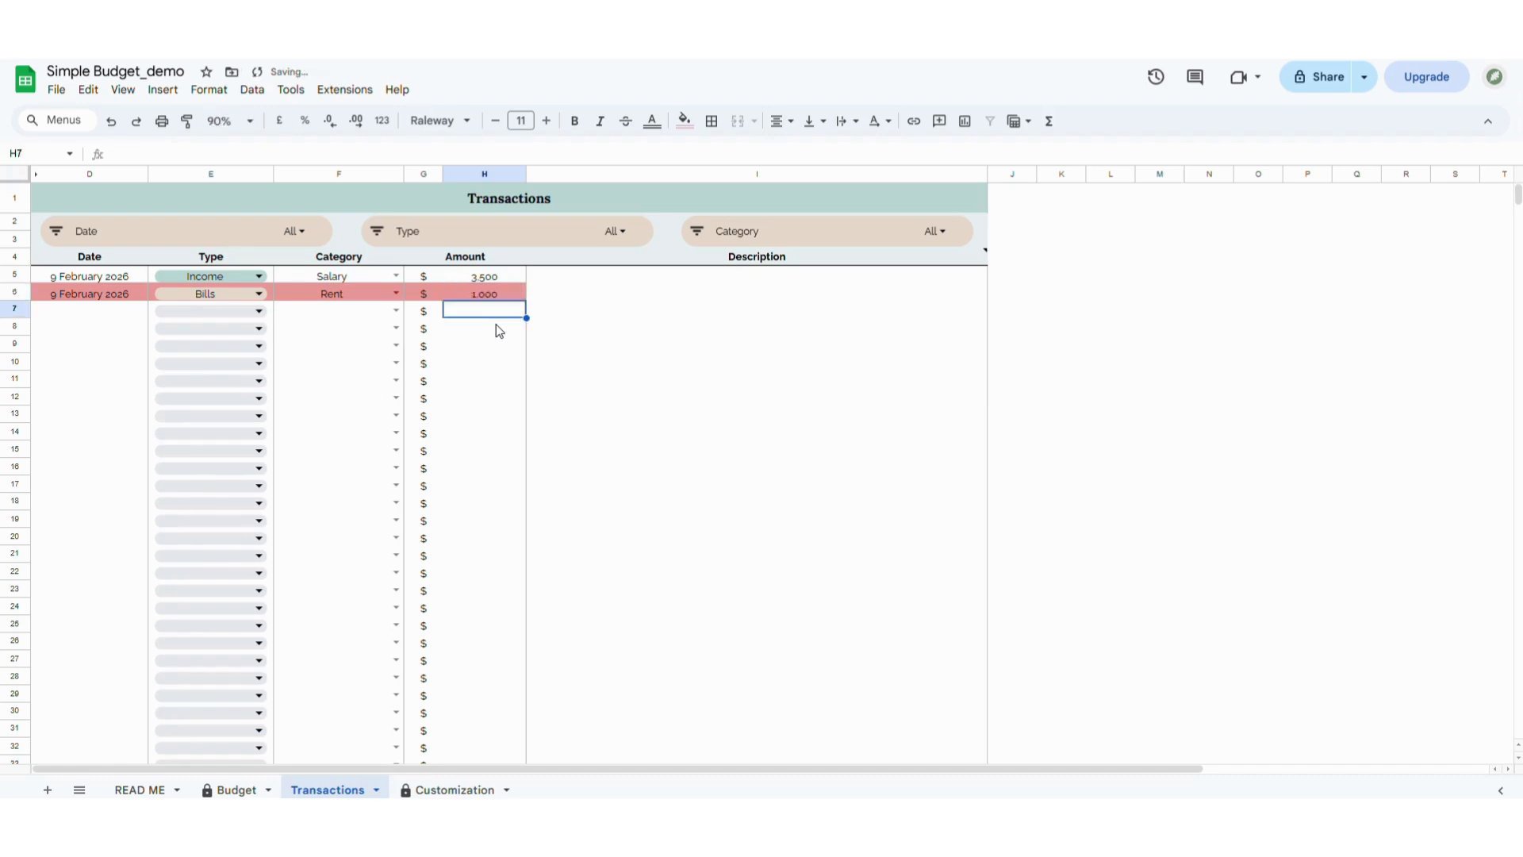
pyautogui.click(578, 295)
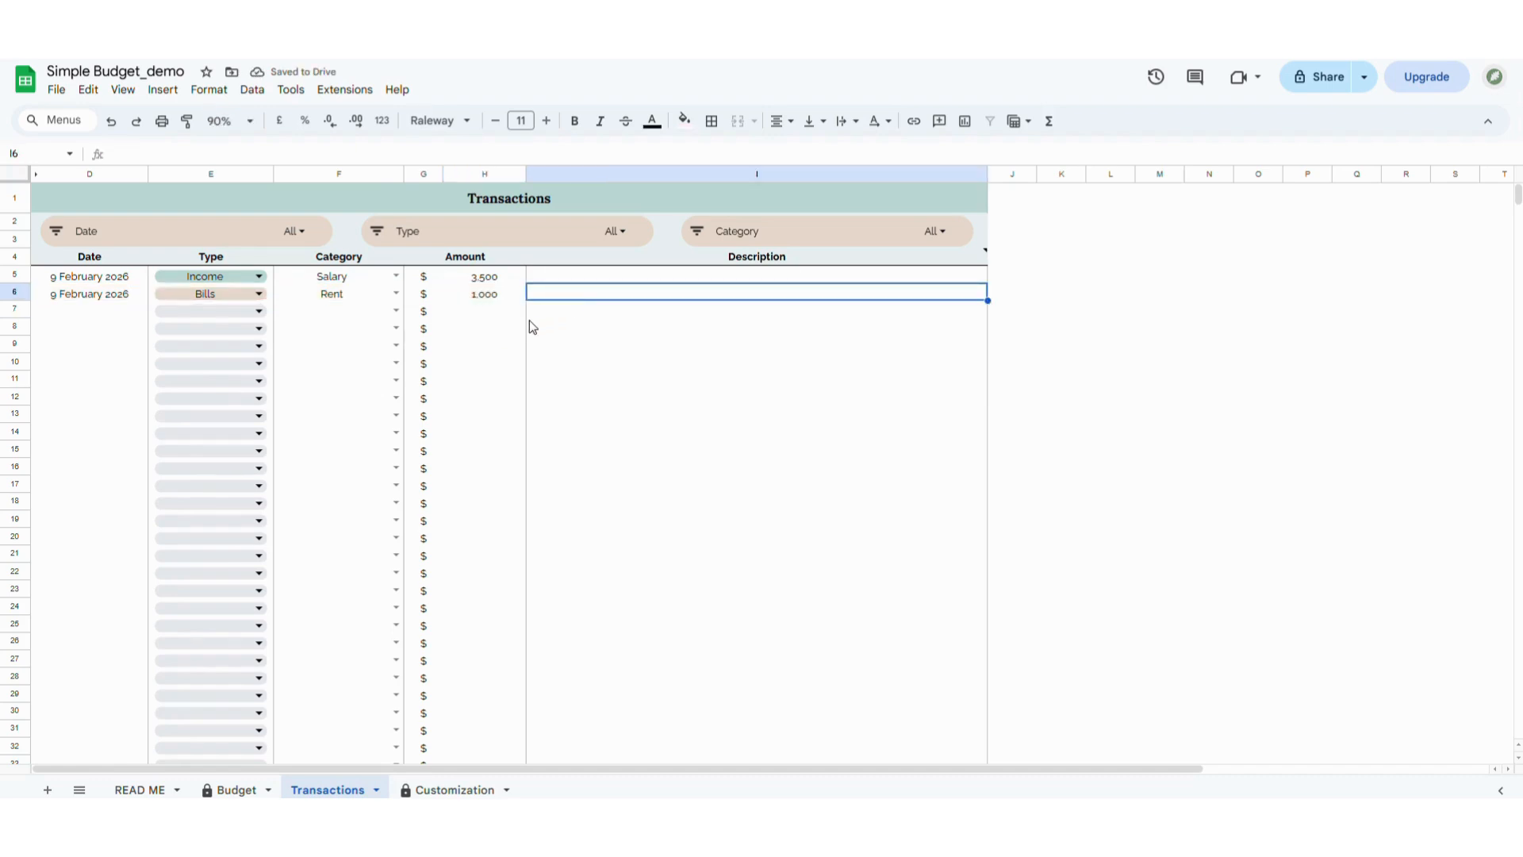
pyautogui.click(482, 315)
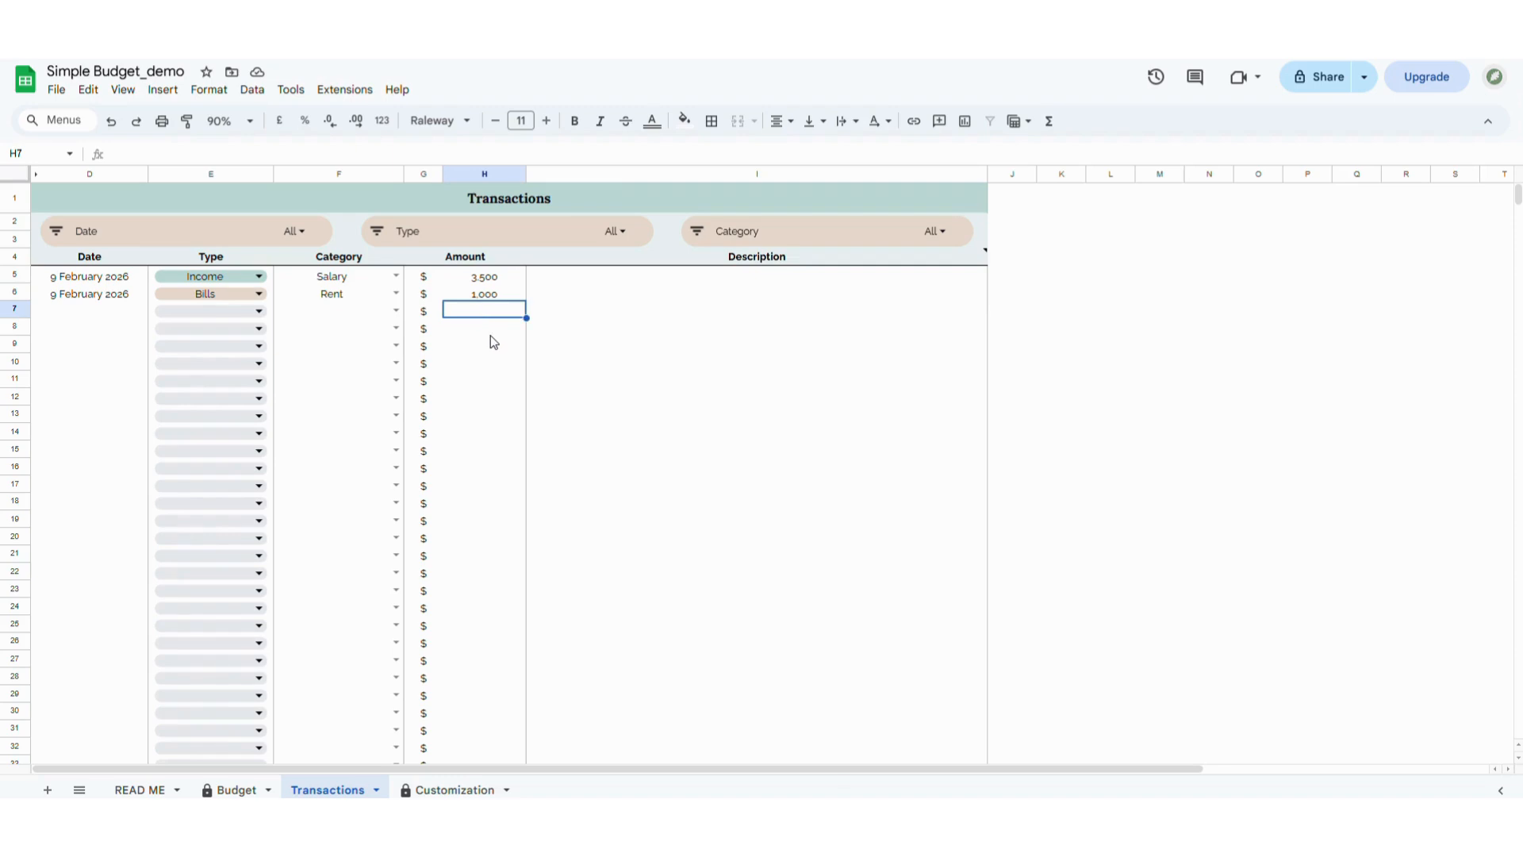
# Clear the amount of the Rent transaction and enter it again as 1000
pyautogui.click(492, 295)
pyautogui.press('Delete')
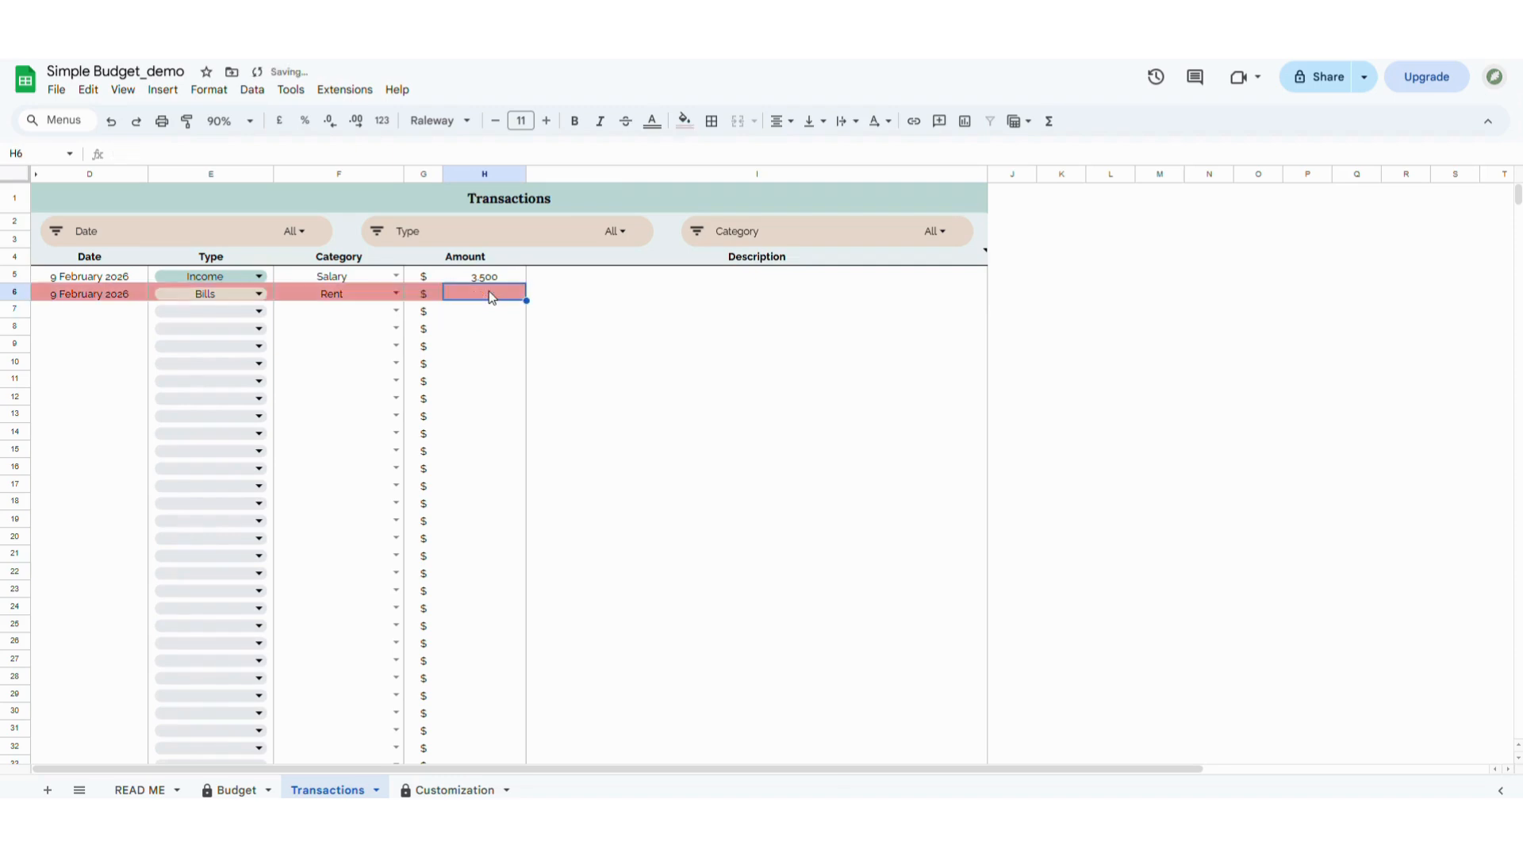
pyautogui.write('1000')
pyautogui.press('Return')
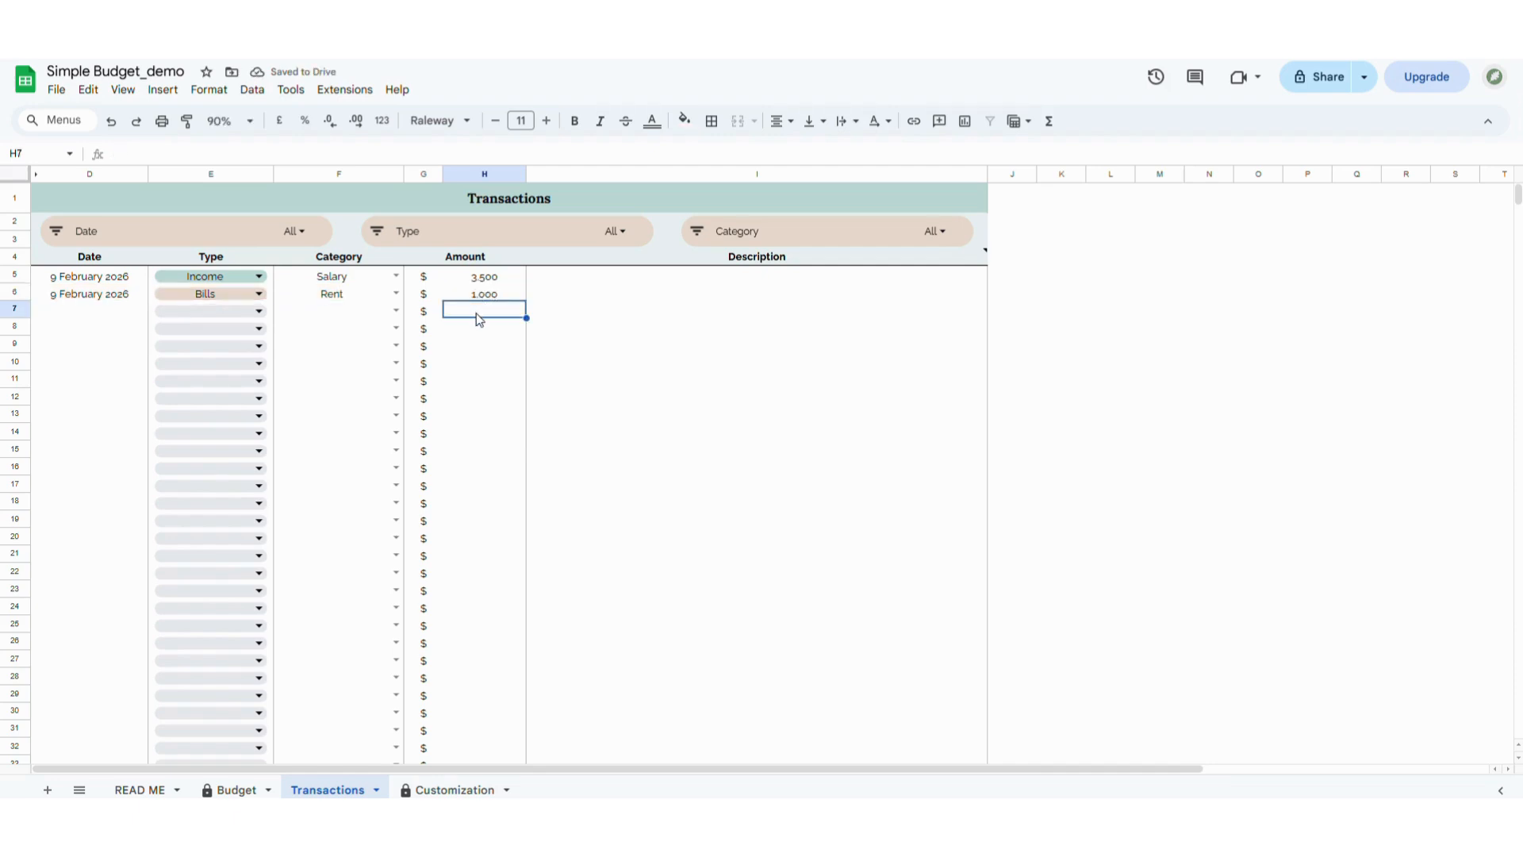
# Log the further February transactions below Rent, starting with 150 for Emergency Fund on 9 February, then 100 for Utilities and 50 for Internet on 10 February
pyautogui.write('tt')
pyautogui.press('Return')
pyautogui.moveTo(492, 312)
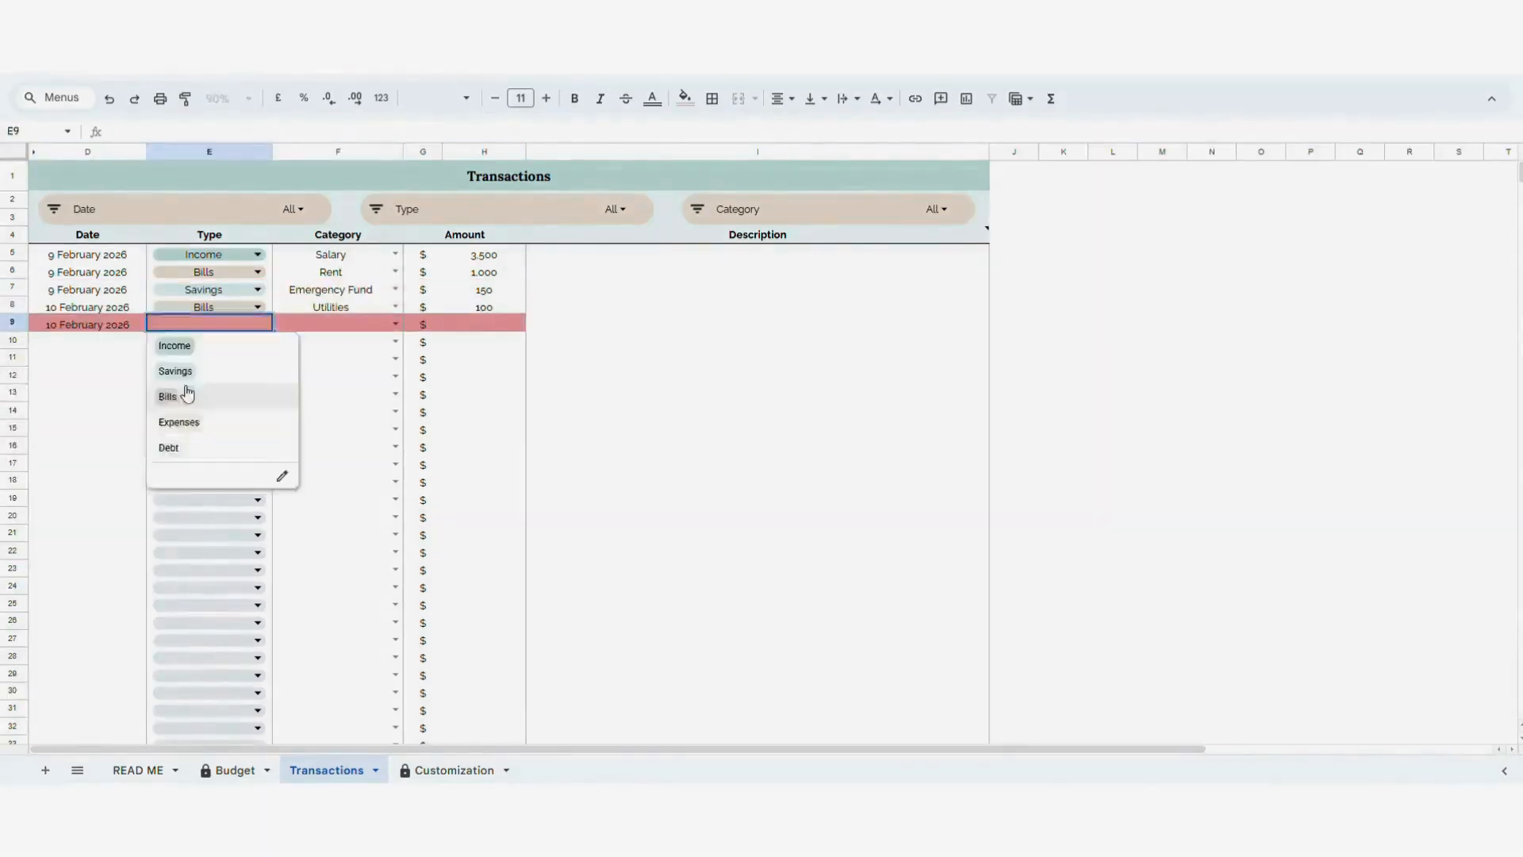
pyautogui.click(473, 372)
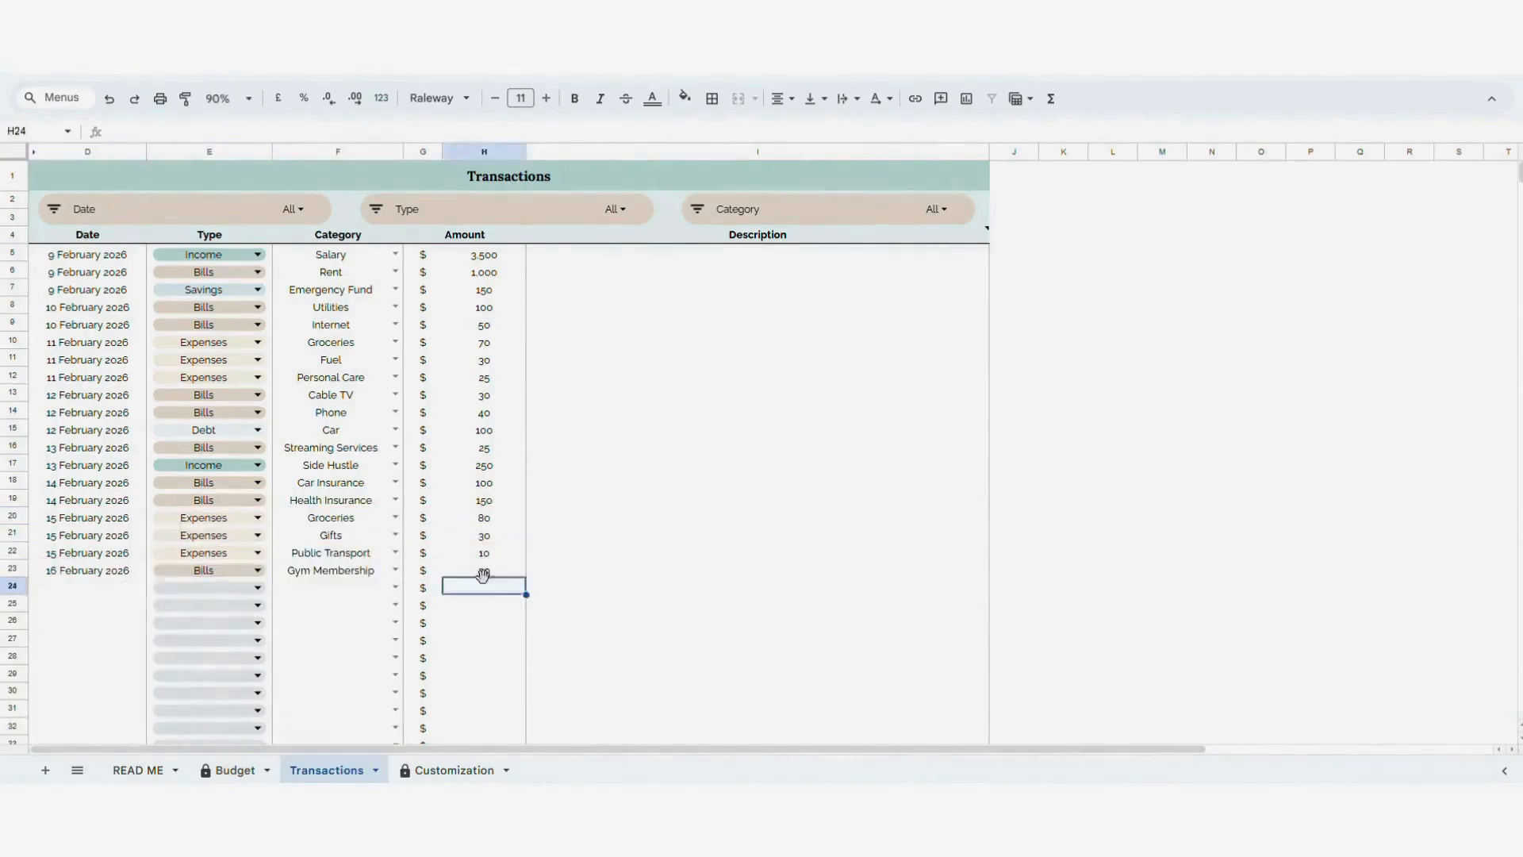
pyautogui.click(395, 623)
pyautogui.click(395, 675)
pyautogui.click(395, 728)
pyautogui.click(258, 736)
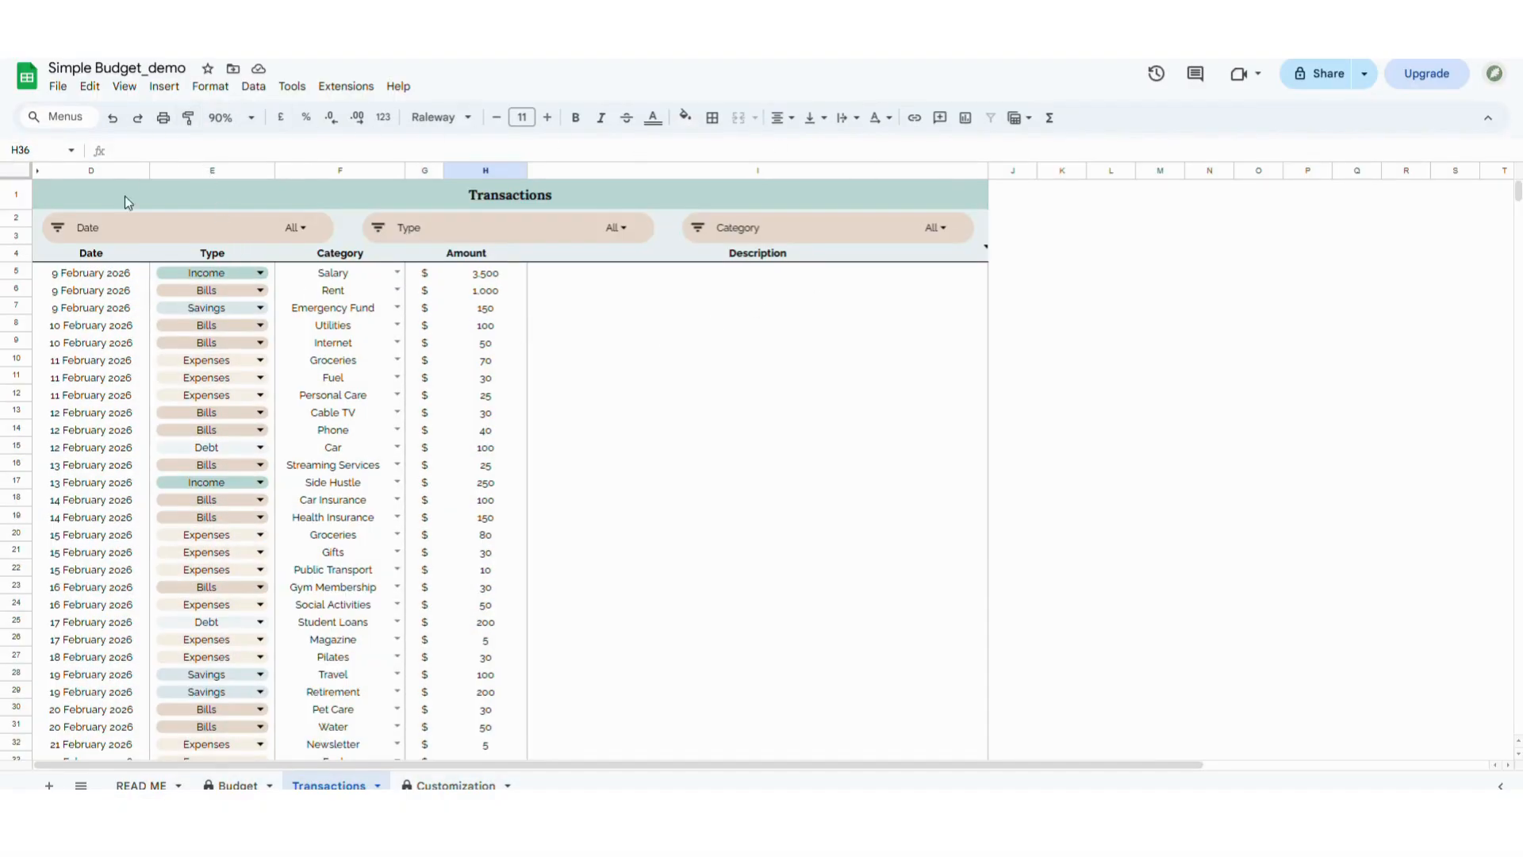
# Filter the transactions by type so that only Expenses are shown
pyautogui.click(617, 228)
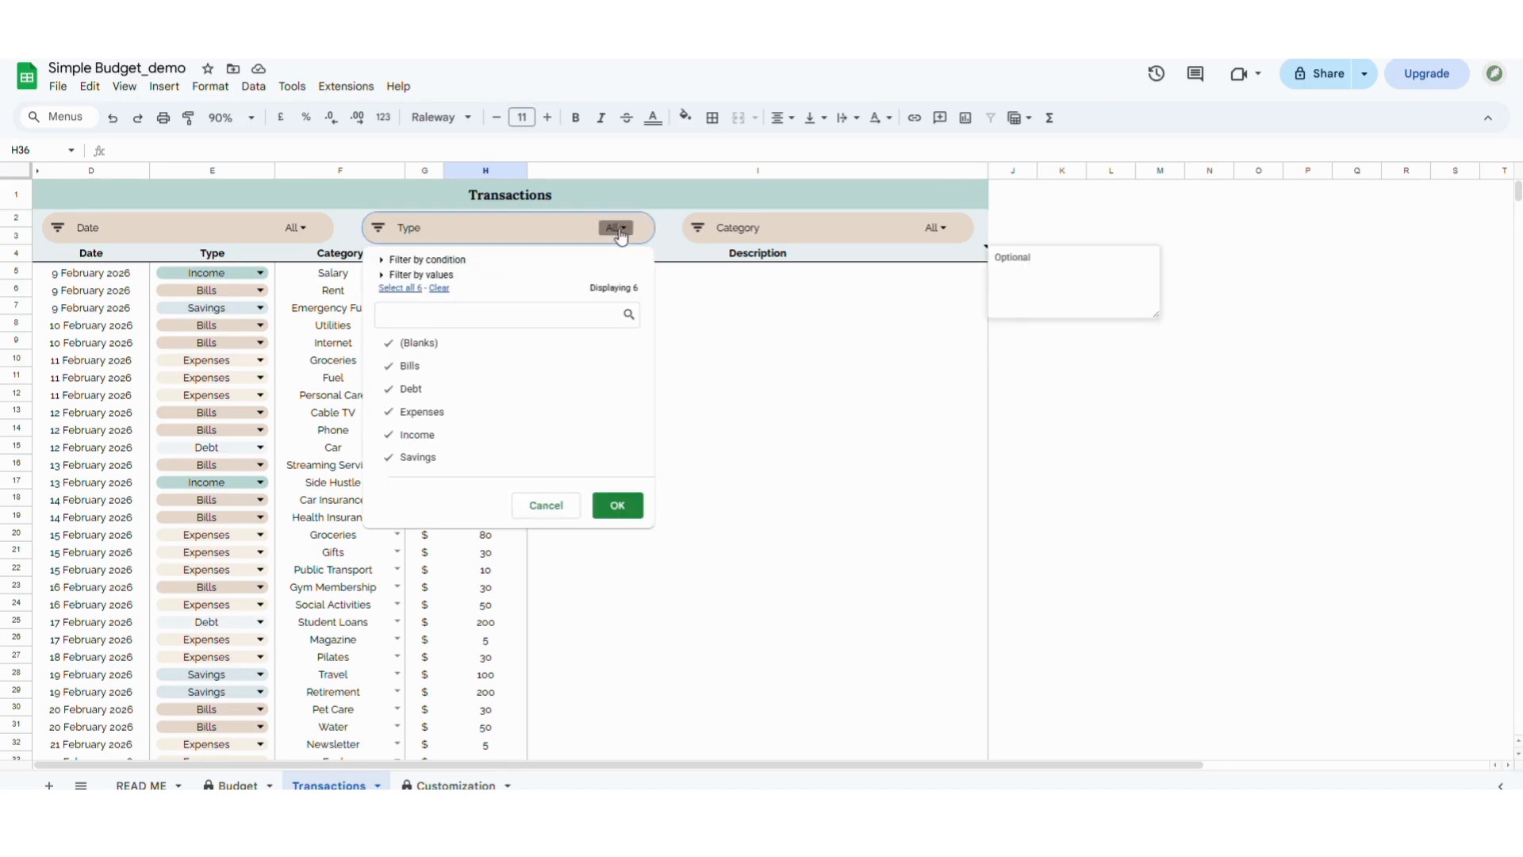
pyautogui.click(439, 289)
pyautogui.click(409, 415)
pyautogui.click(615, 505)
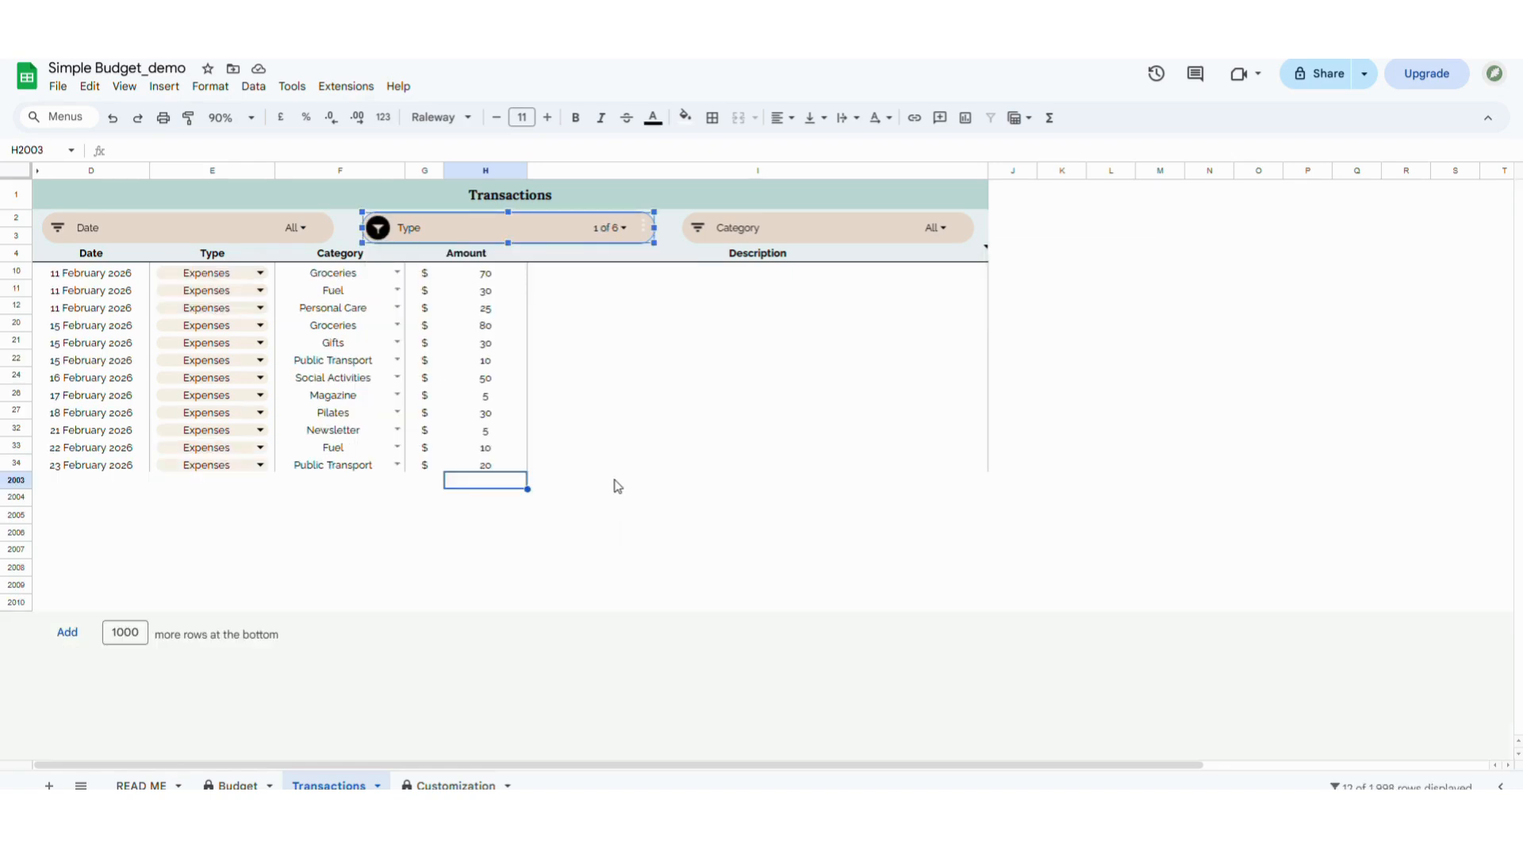
# Reset the Type filter to include all transaction types again
pyautogui.click(624, 229)
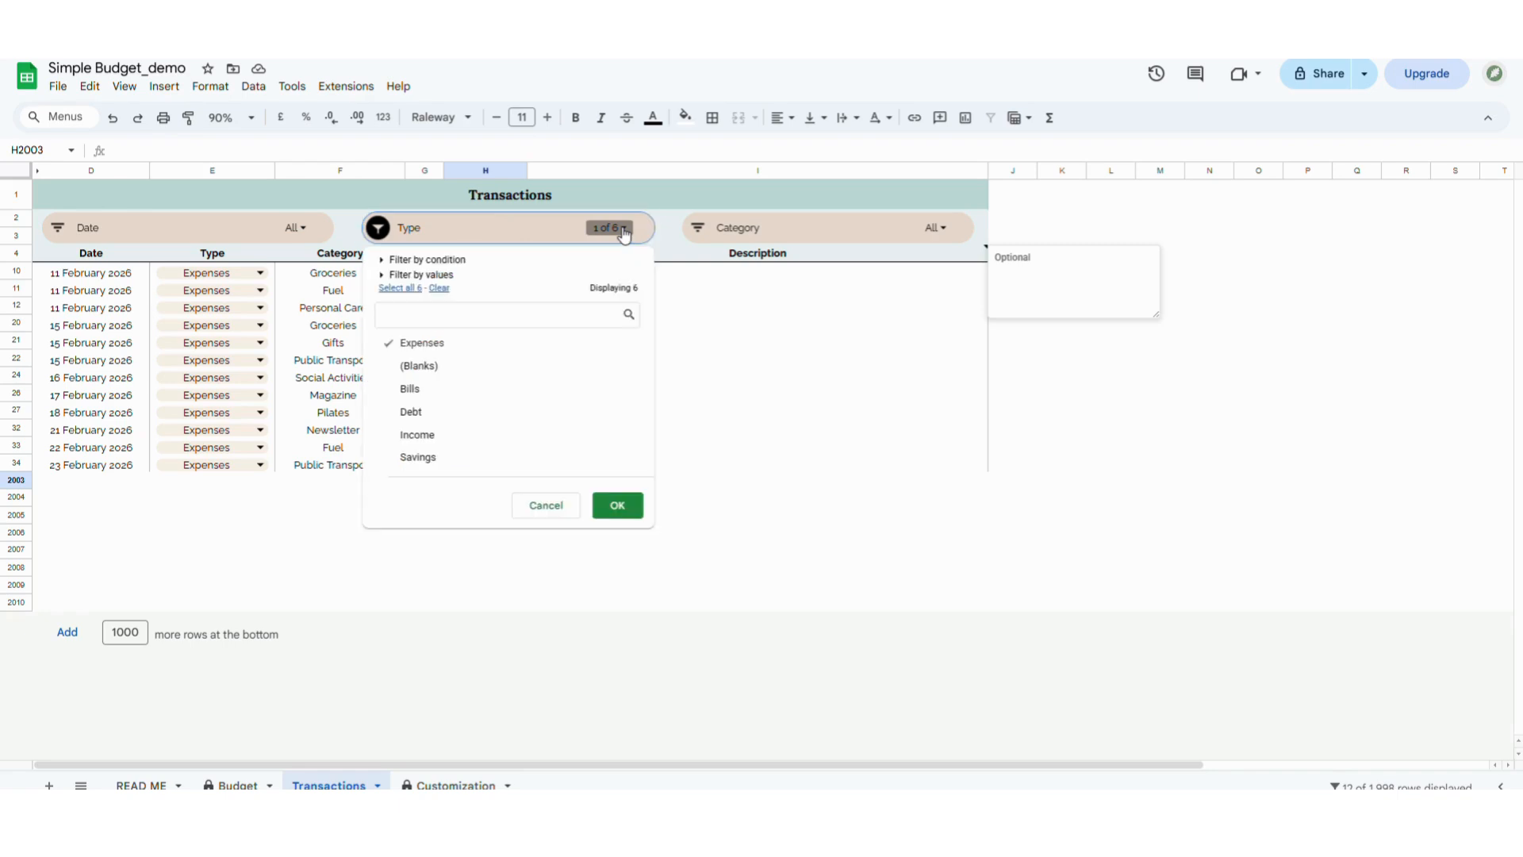
pyautogui.click(439, 288)
pyautogui.click(403, 288)
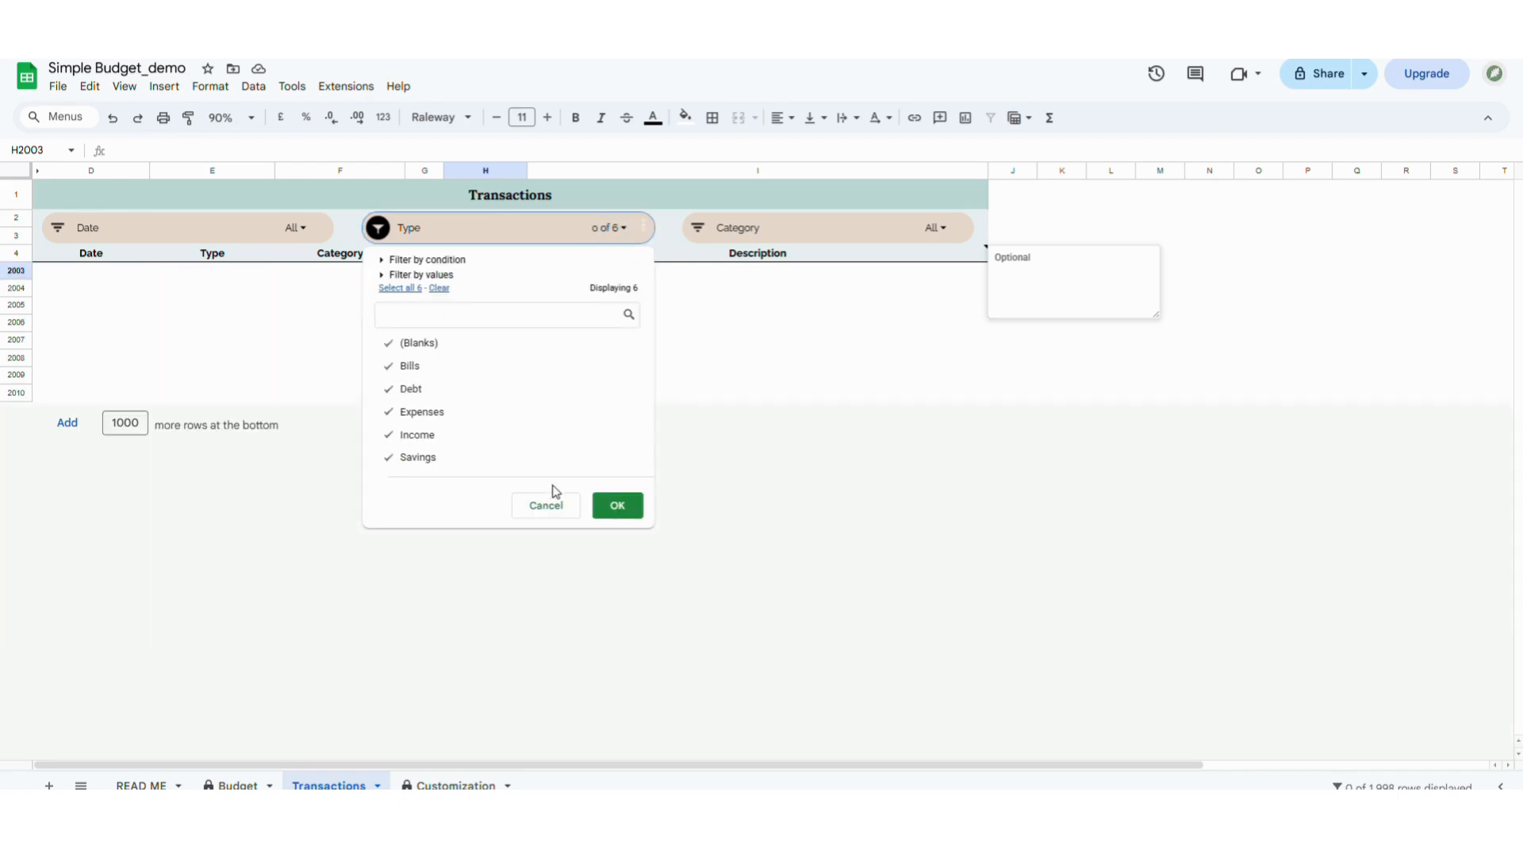
pyautogui.click(618, 505)
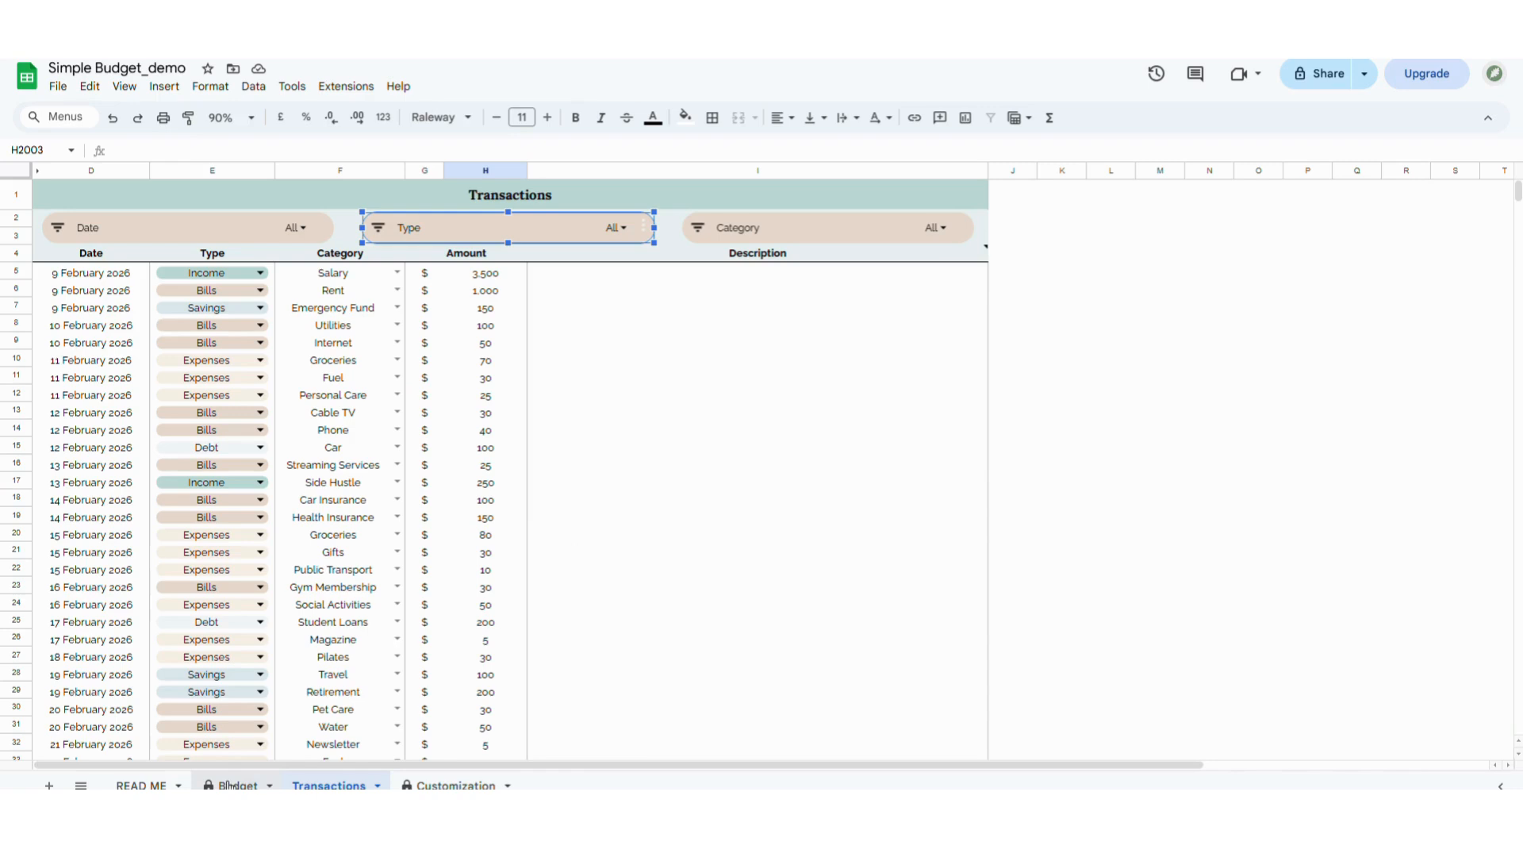
# Review the actual amounts for Income and Bills on the Budget sheet
pyautogui.click(229, 785)
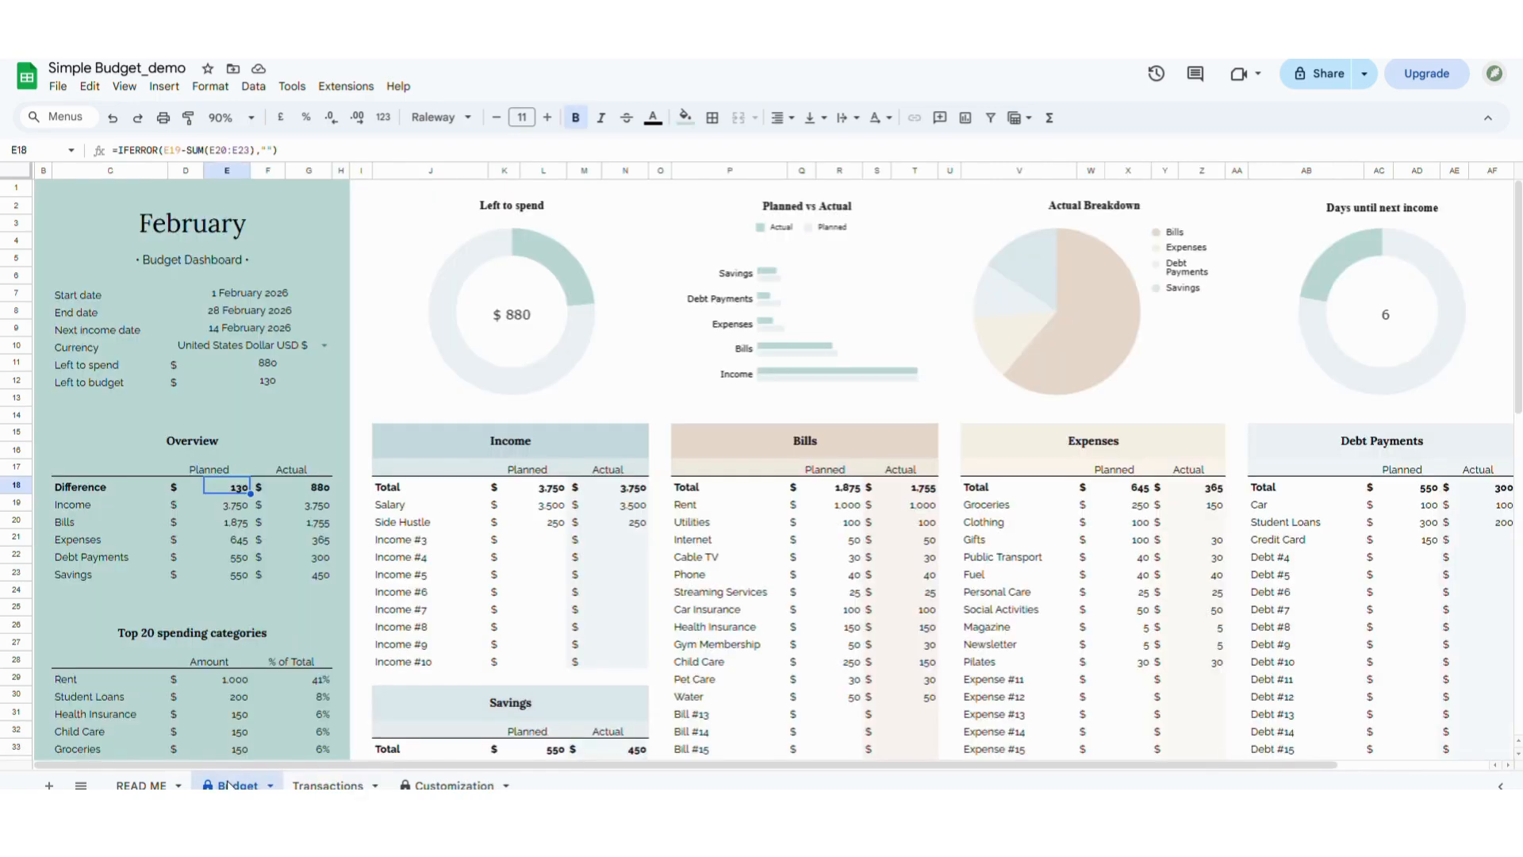
pyautogui.click(625, 488)
pyautogui.keyDown('shift'); pyautogui.click(619, 523); pyautogui.keyUp('shift')
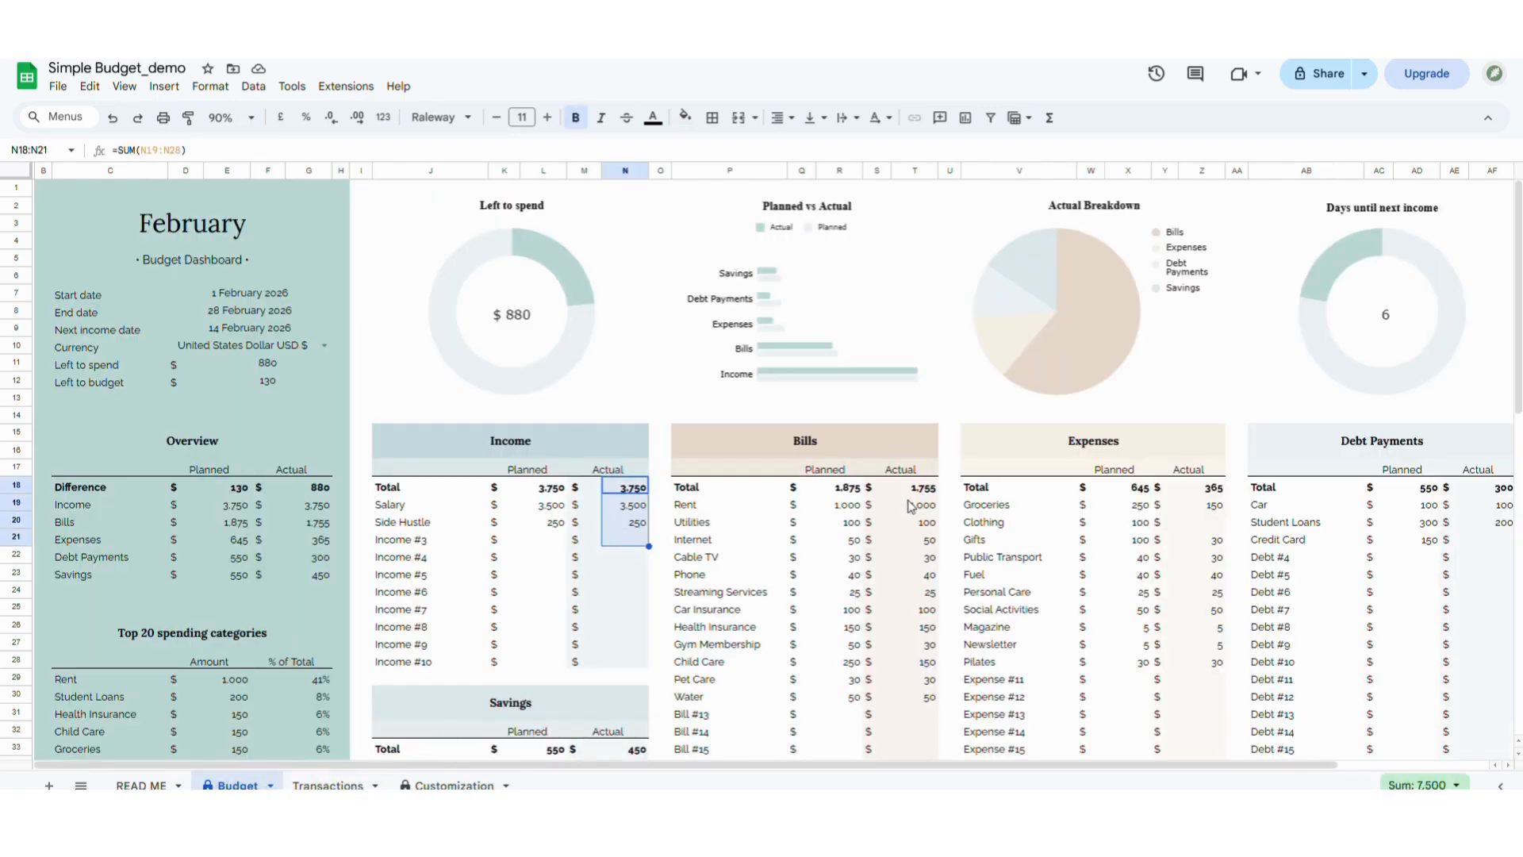
pyautogui.moveTo(910, 505); pyautogui.dragTo(905, 675)
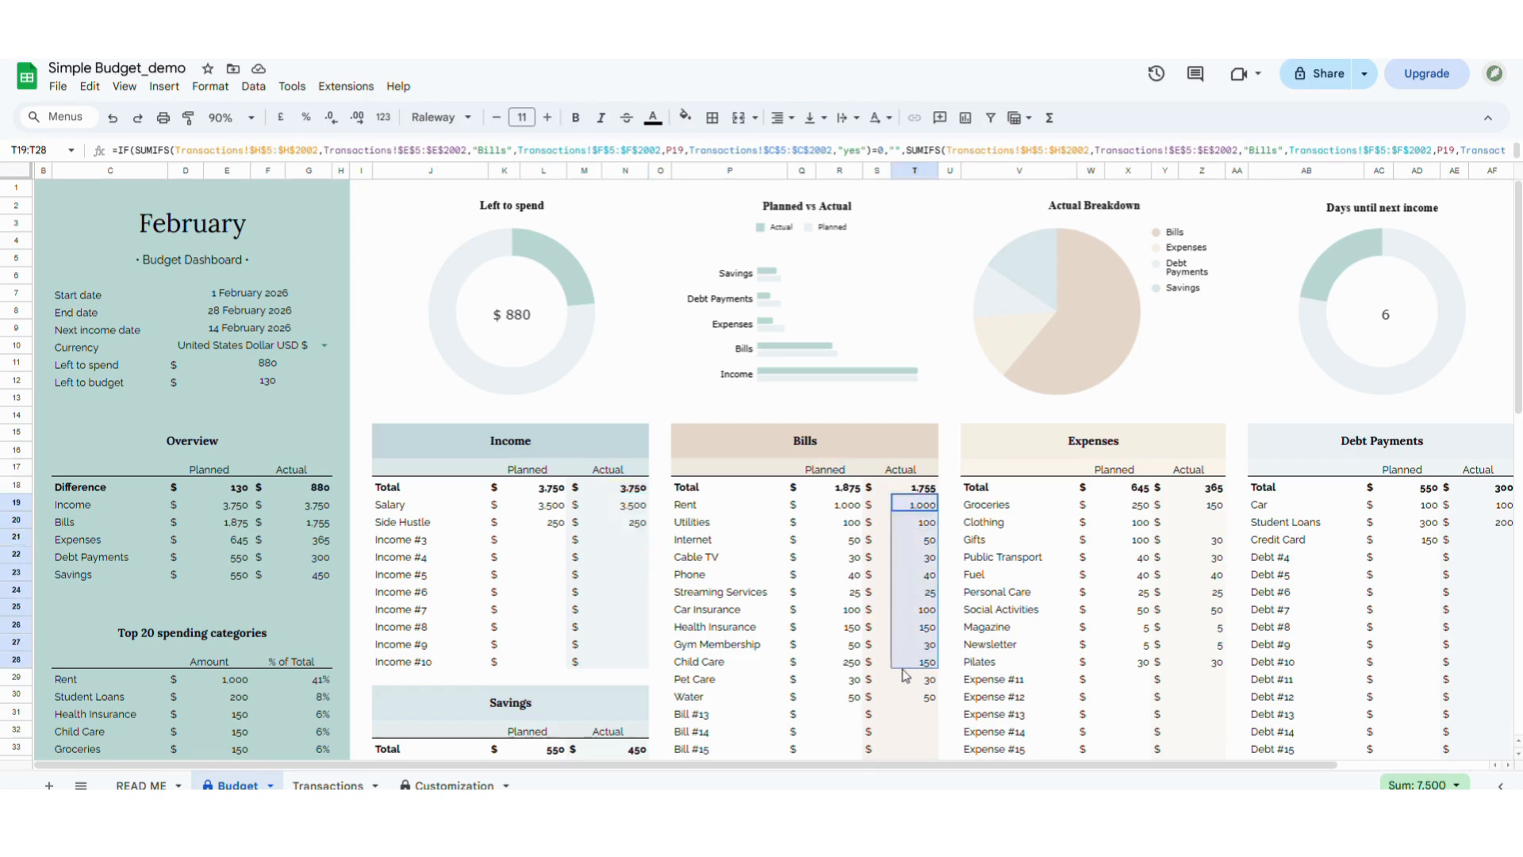
pyautogui.click(609, 578)
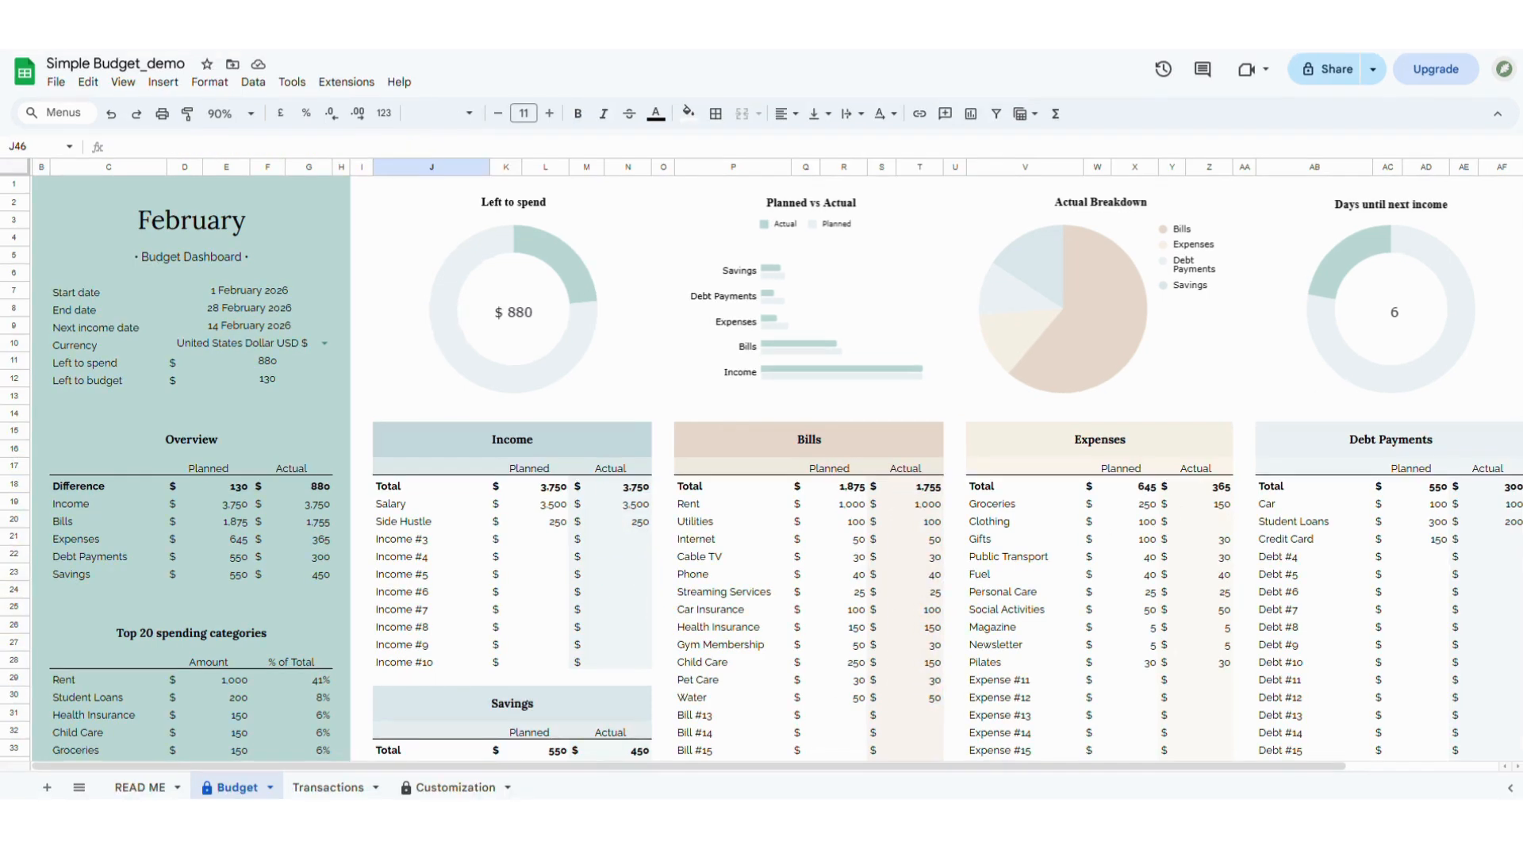
# Examine the Savings table and the Top 20 spending categories on the Budget sheet
pyautogui.scroll(-5, 1520, 293)
pyautogui.scroll(-6, 1520, 293)
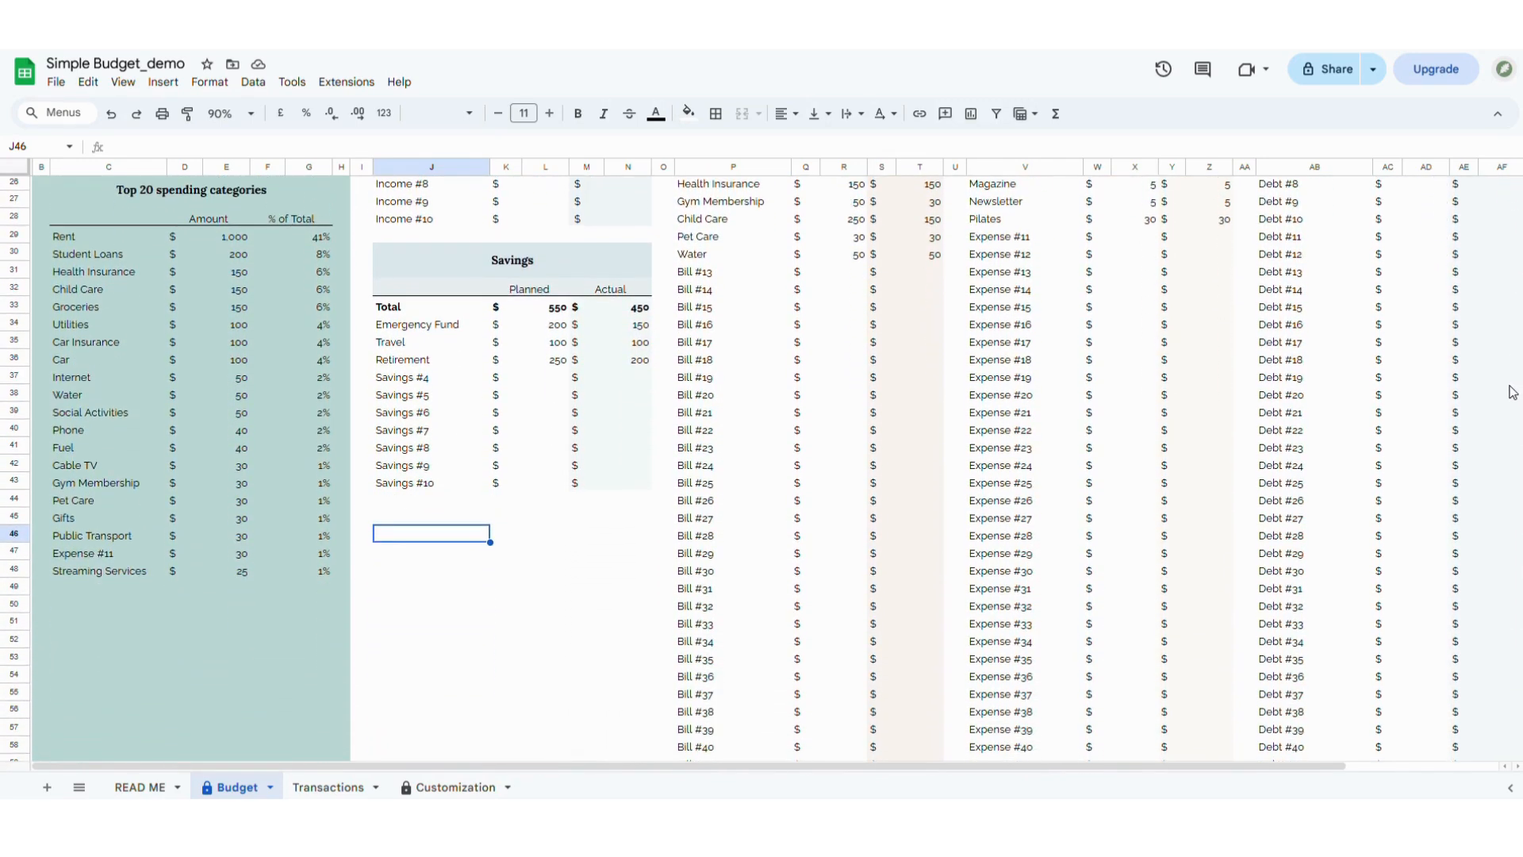
pyautogui.scroll(2, 1512, 392)
pyautogui.scroll(3, 1501, 368)
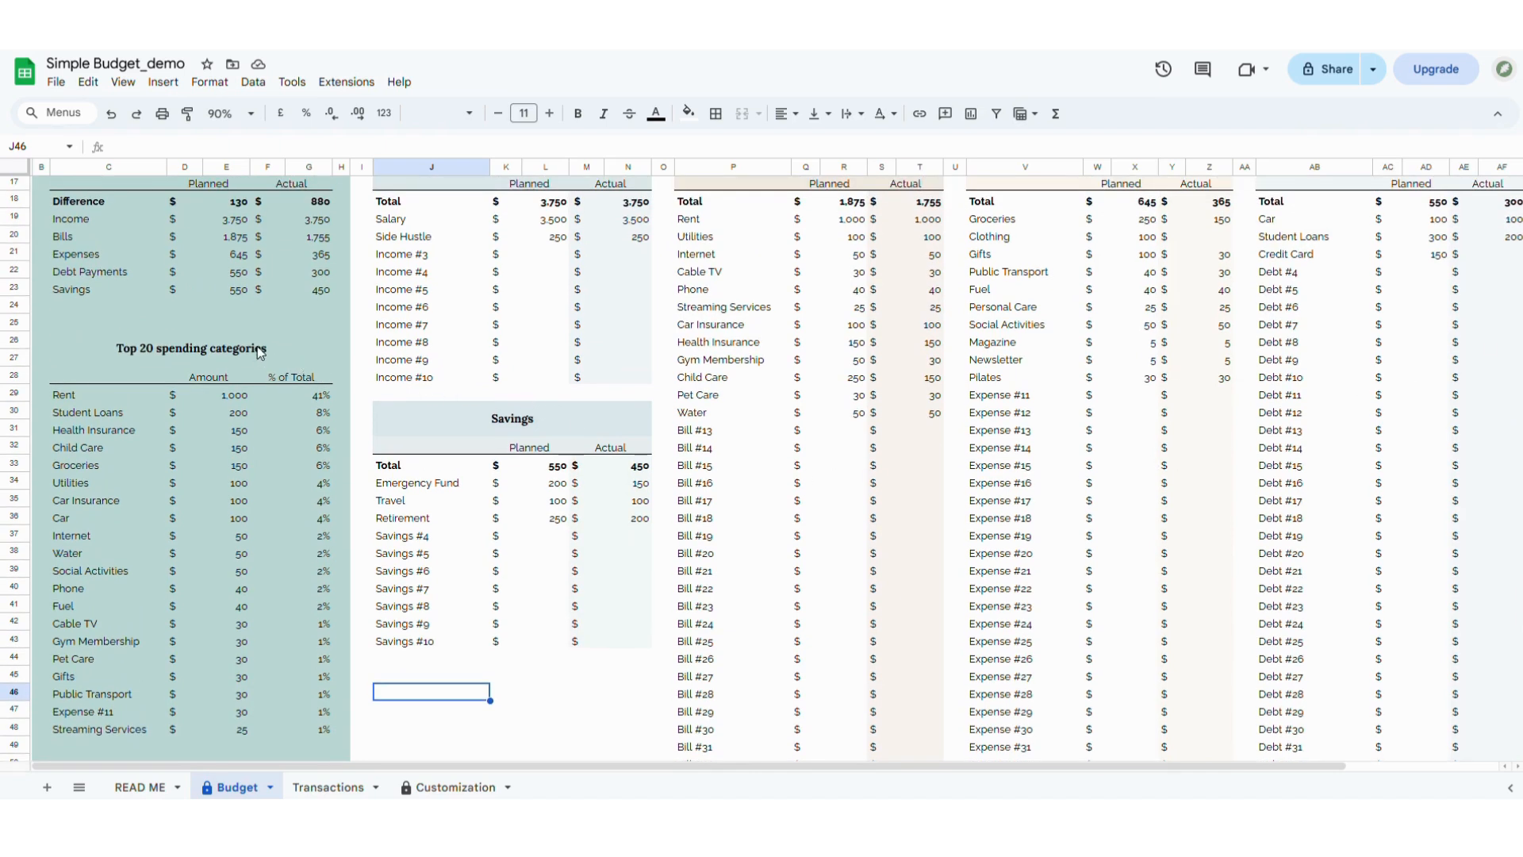
pyautogui.moveTo(260, 352); pyautogui.dragTo(242, 732)
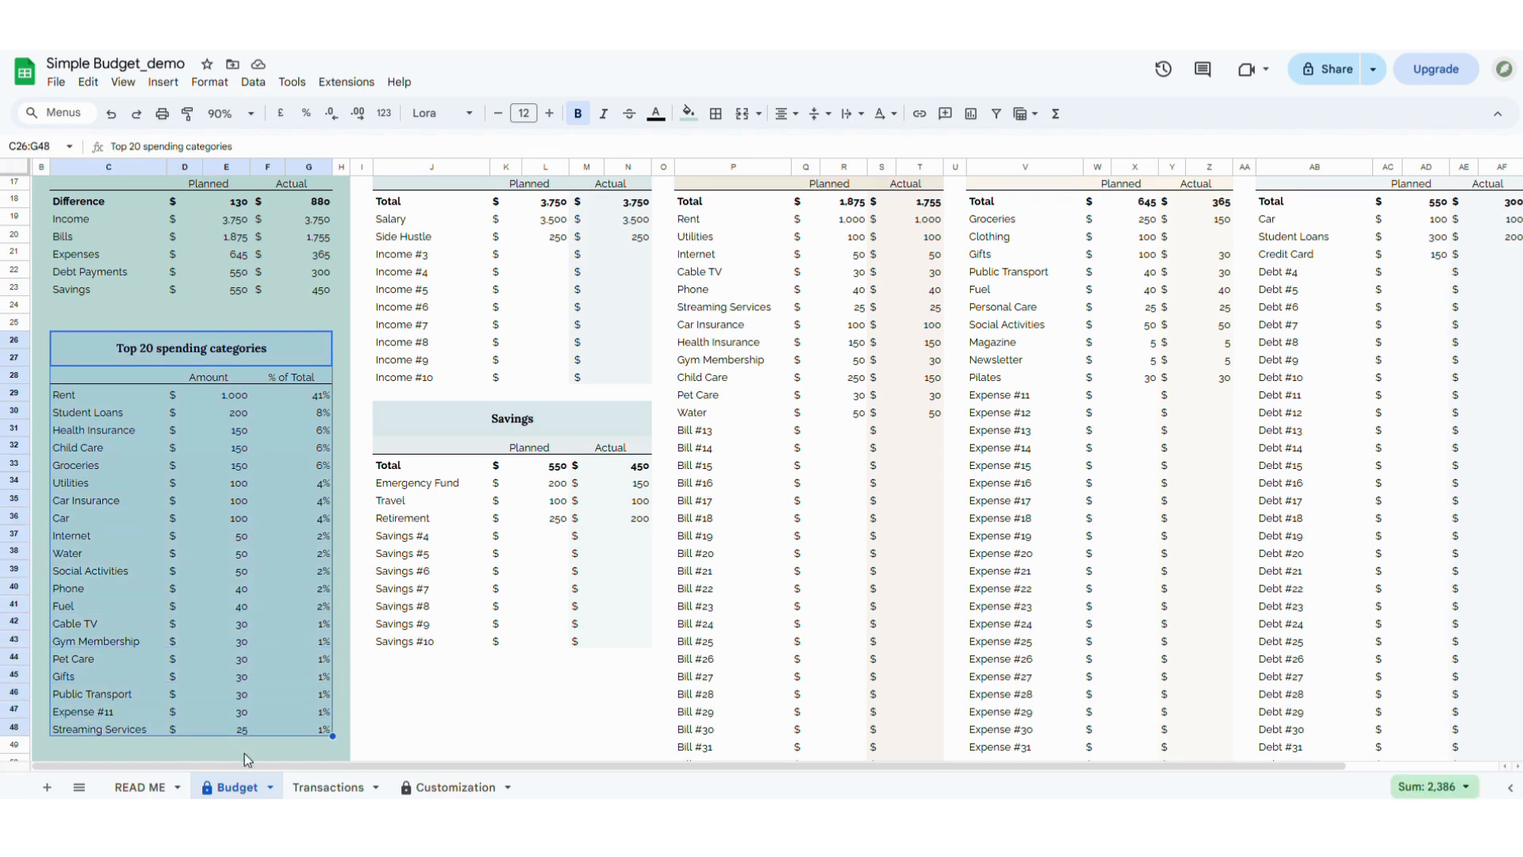
pyautogui.click(246, 750)
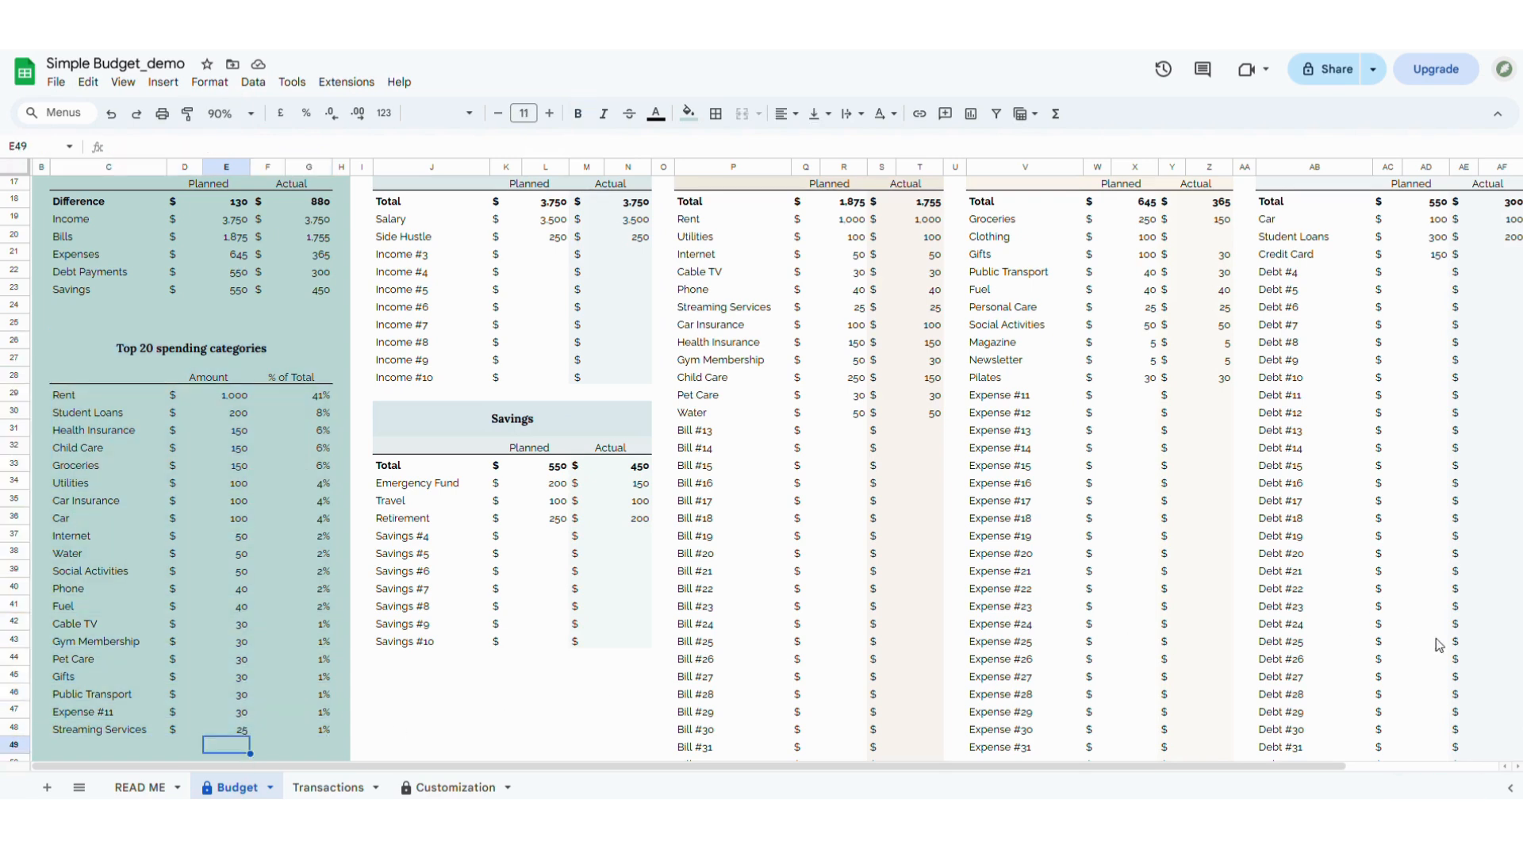
pyautogui.scroll(5, 761, 468)
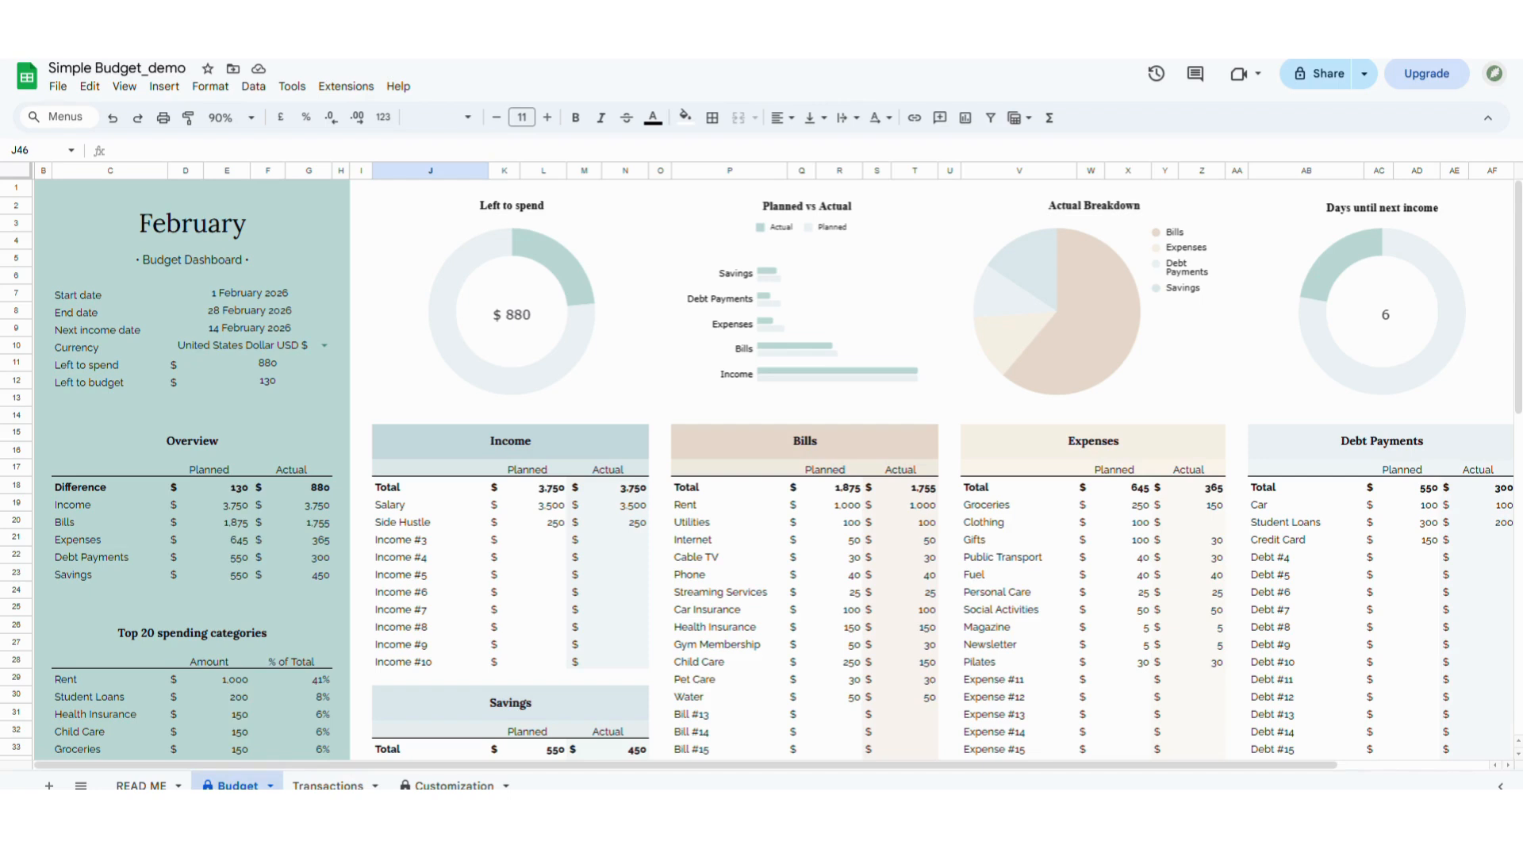
pyautogui.click(270, 785)
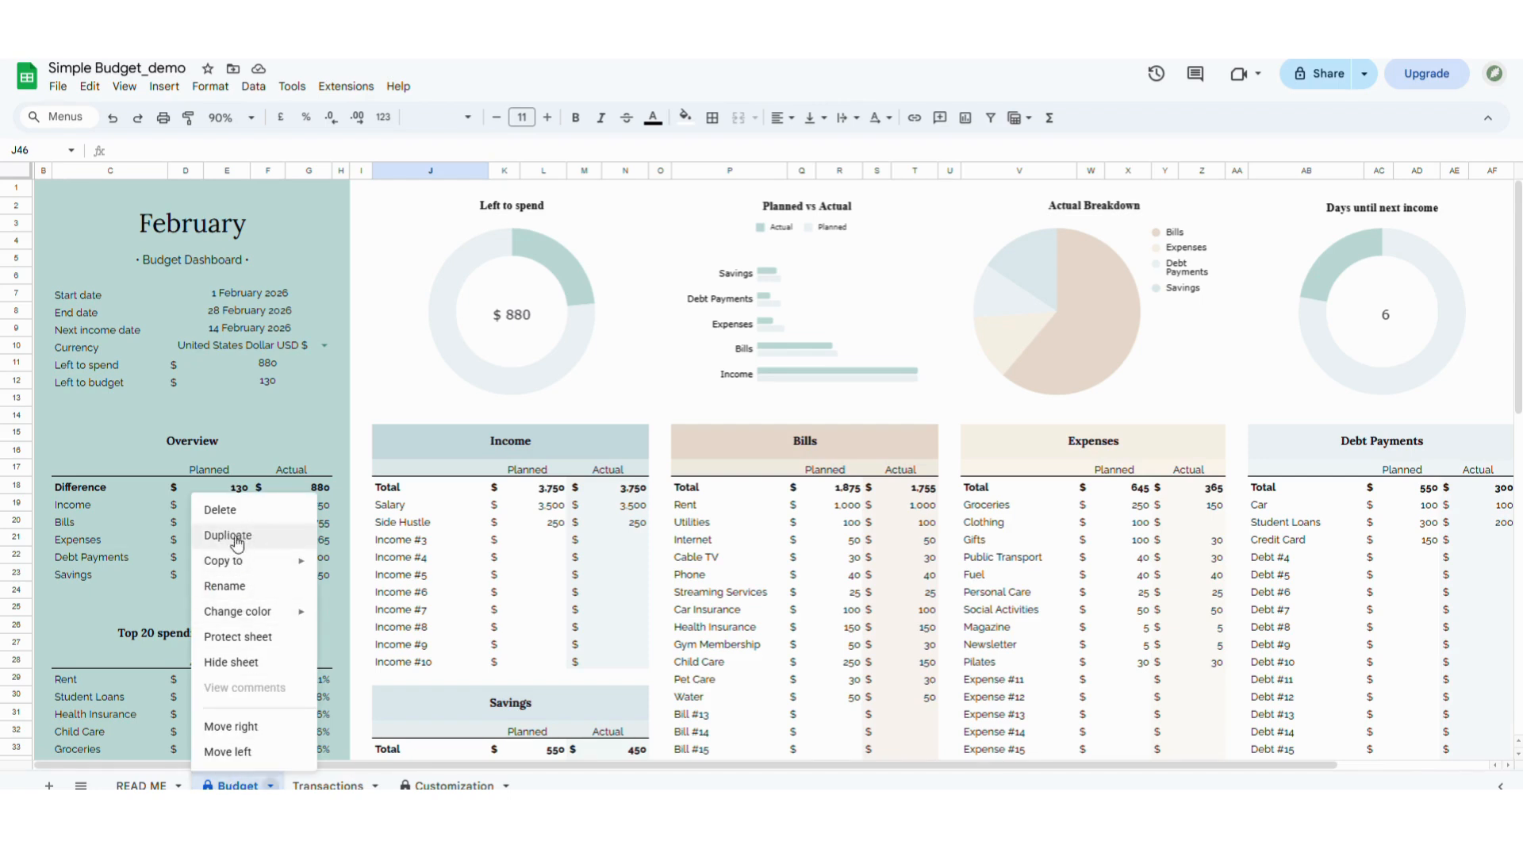
pyautogui.click(165, 607)
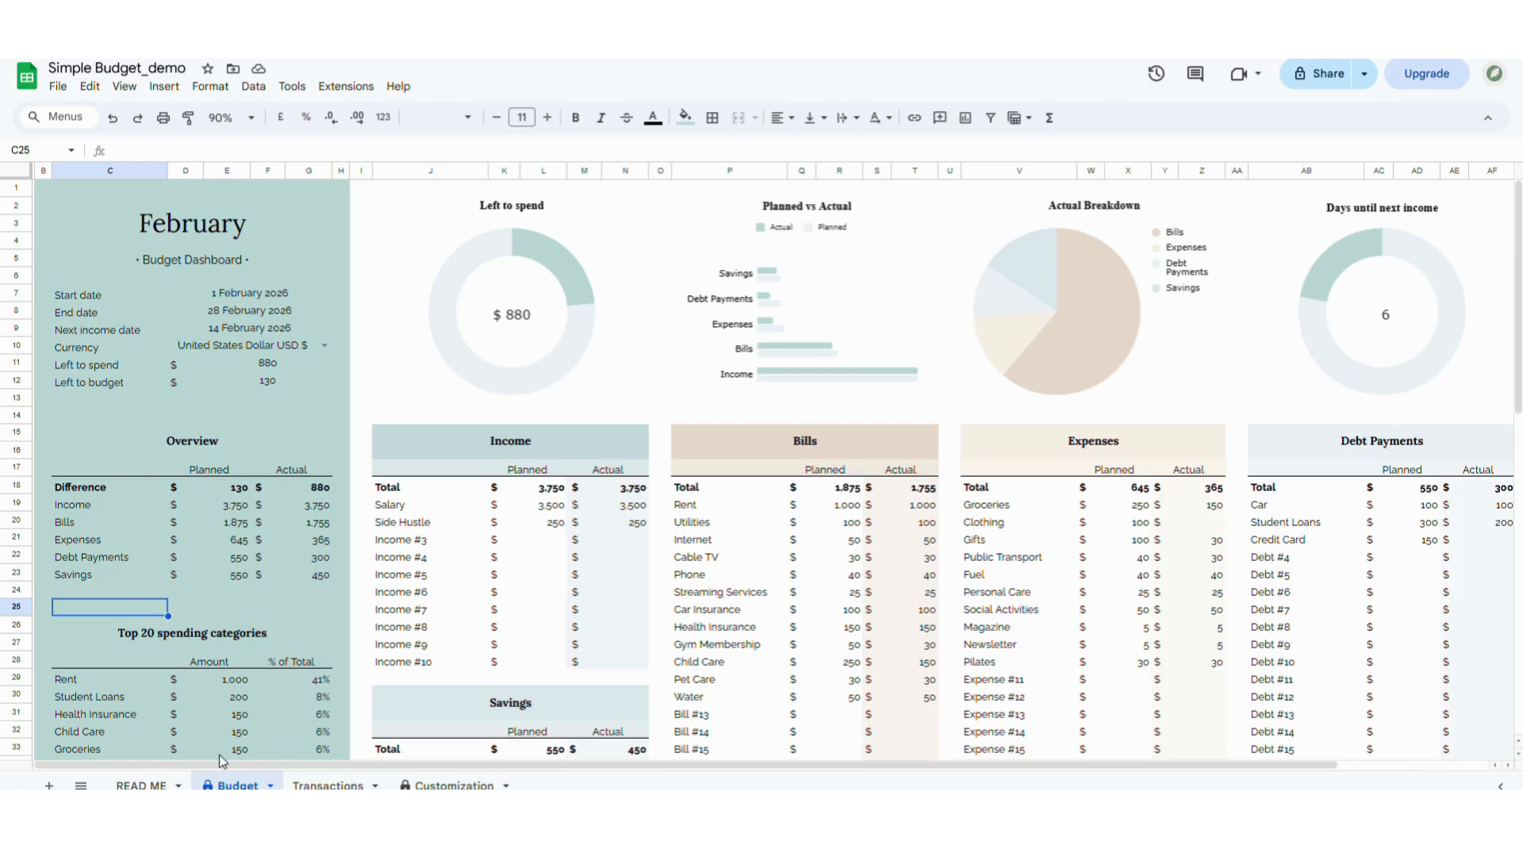
pyautogui.click(270, 786)
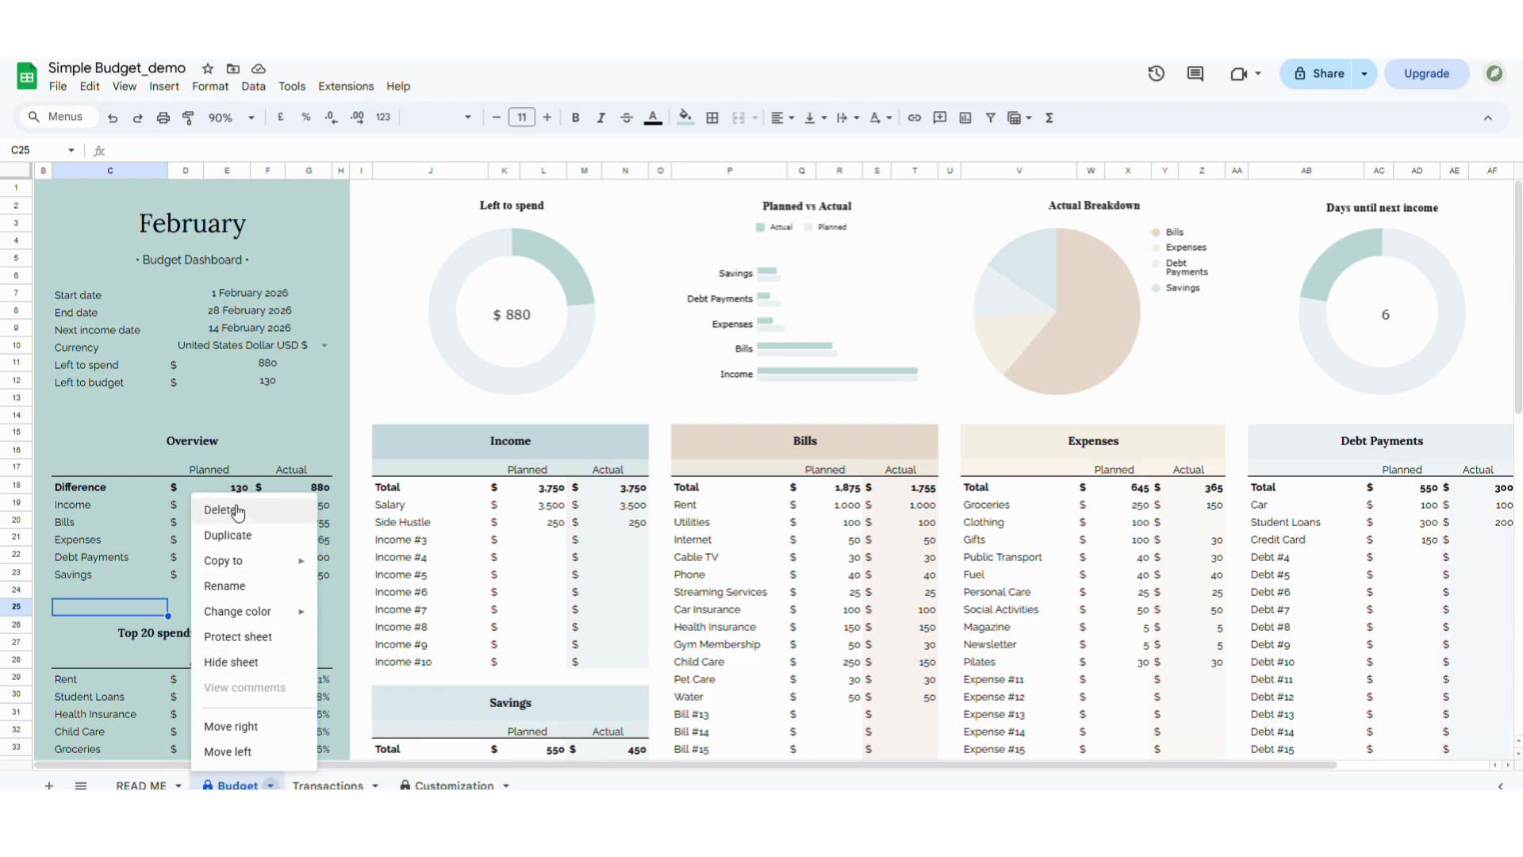
pyautogui.click(133, 617)
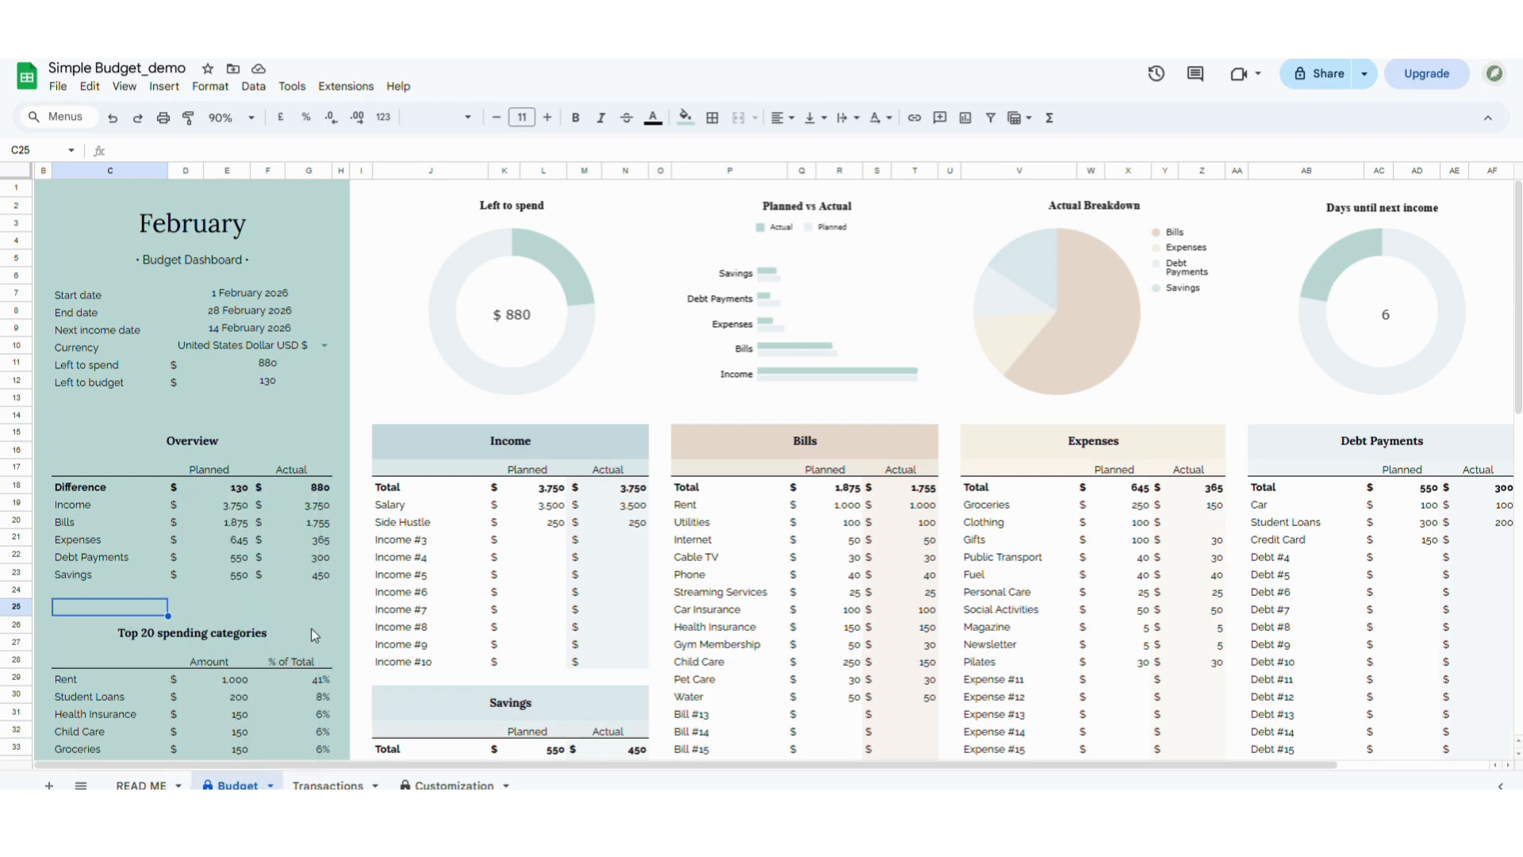